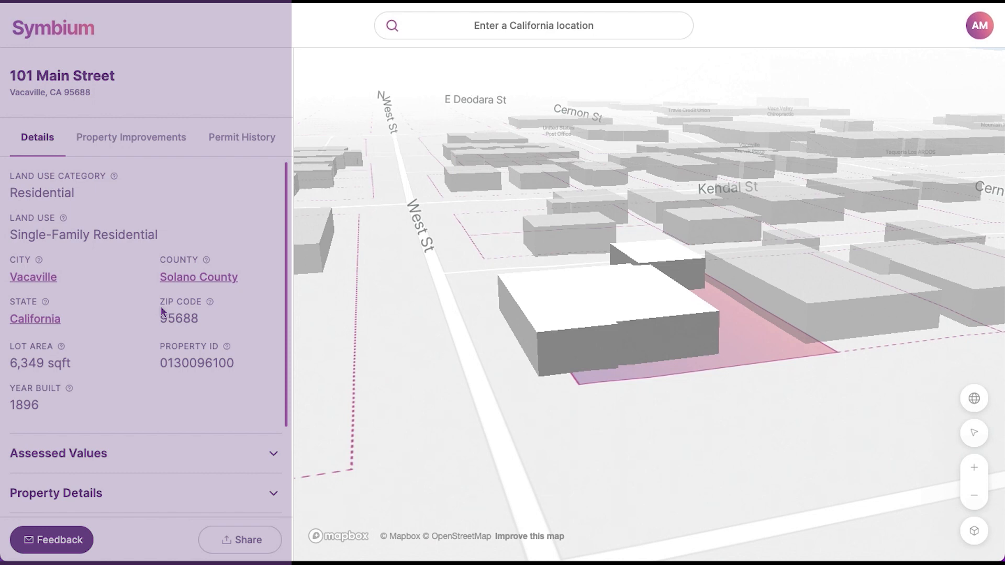
Step: Expand Assessed Values, Property Details, Buildings (2), Environmental Hazards & Concerns and Proximity to Transit
triple_click(31, 236)
click(123, 455)
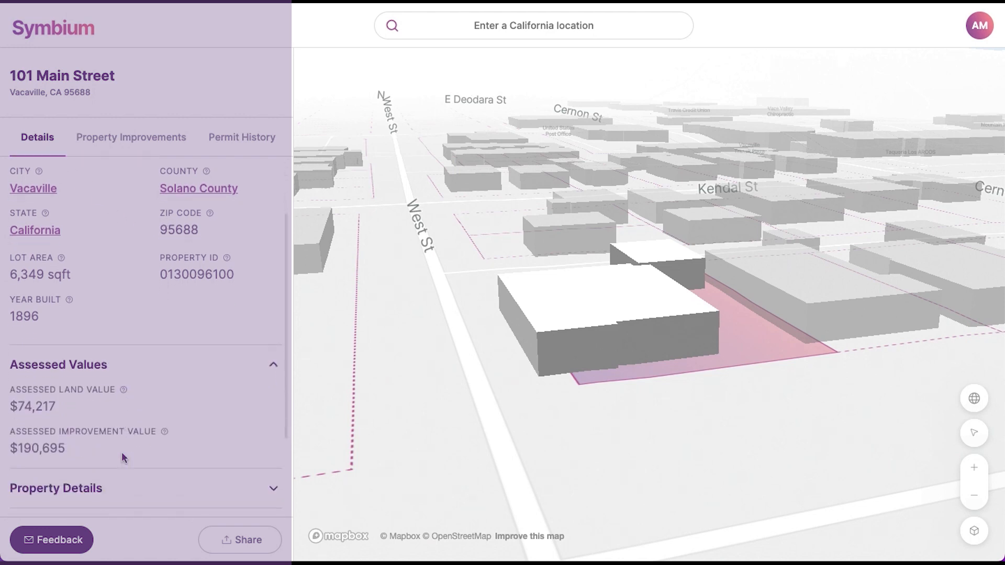
click(103, 380)
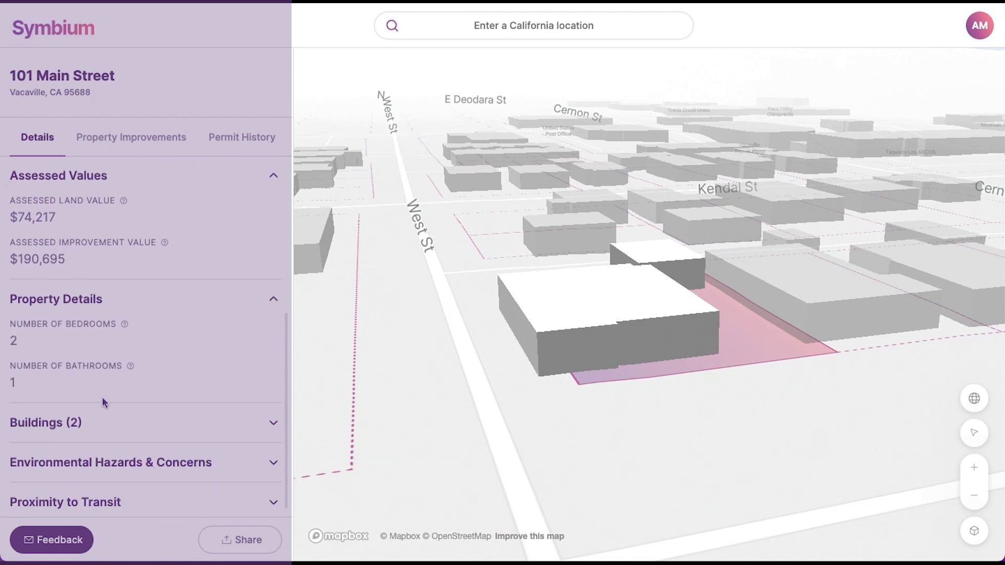
click(102, 423)
click(105, 467)
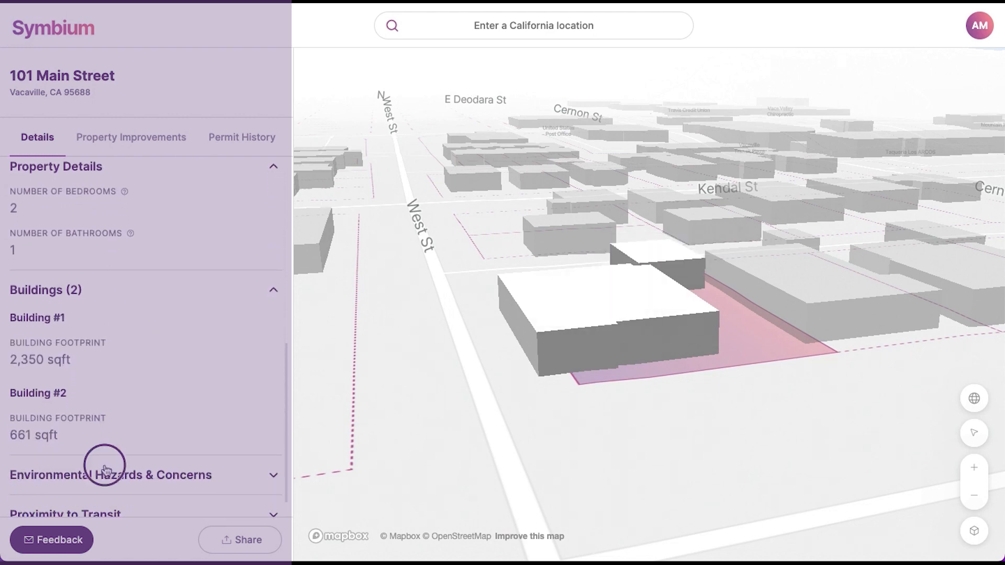
click(103, 495)
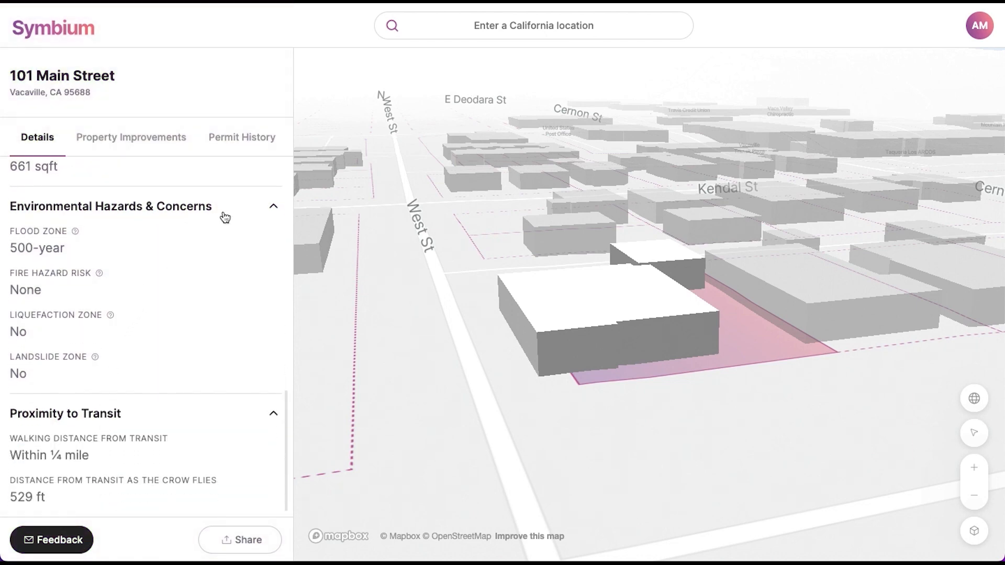
Step: In Permit History, review the dates and cost of permit 14010156, then close its details
click(234, 150)
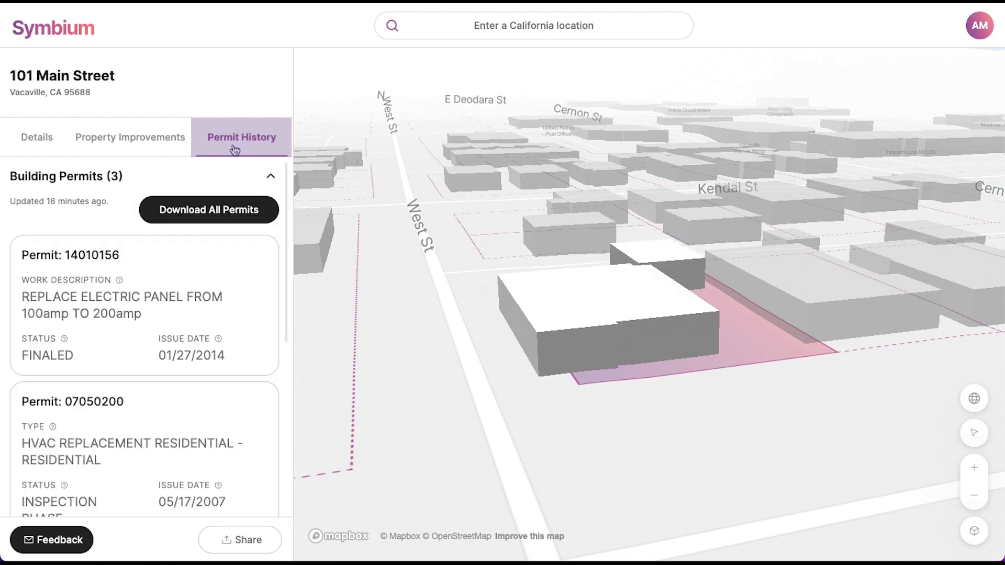
click(190, 289)
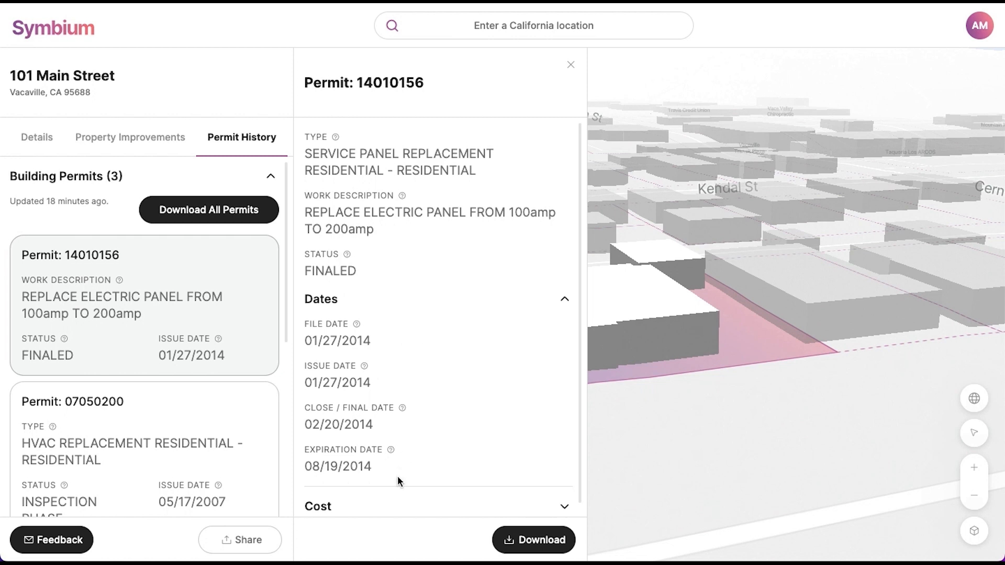
click(391, 504)
scroll(390, 498, up, 1)
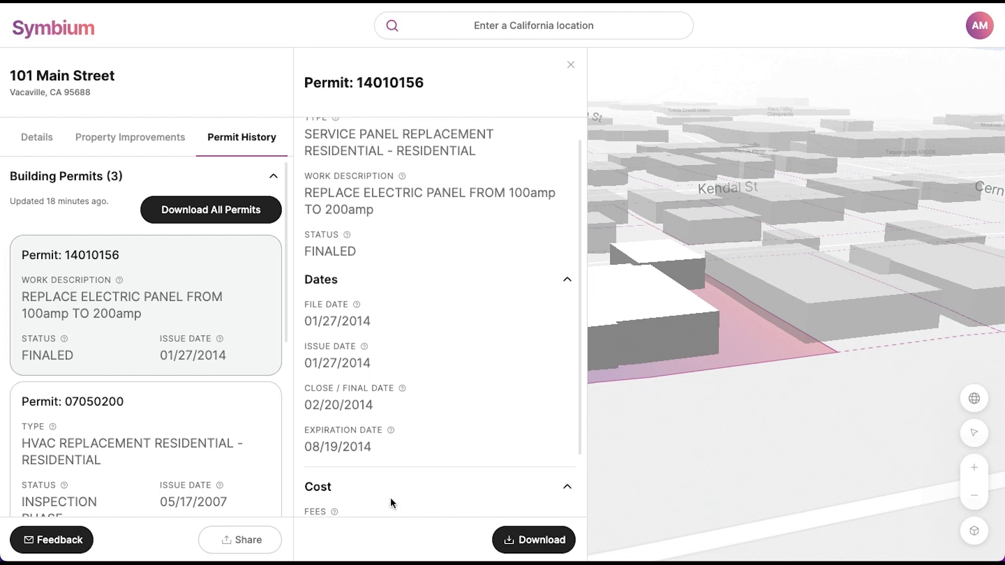
click(571, 64)
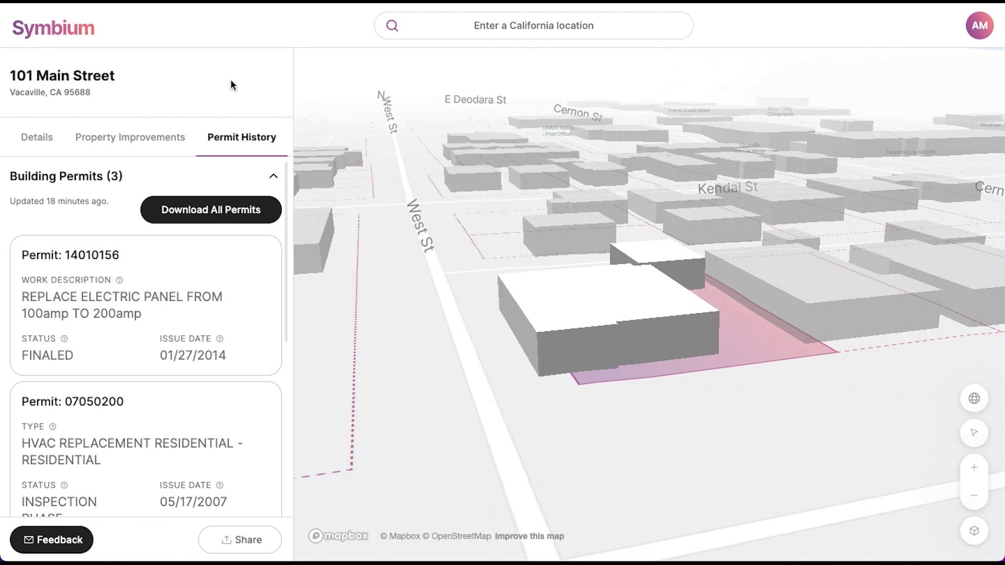
Step: Start a Rooftop Solar or Battery Storage project with PV system, inverter, DC-to-DC converter and ESS
click(139, 144)
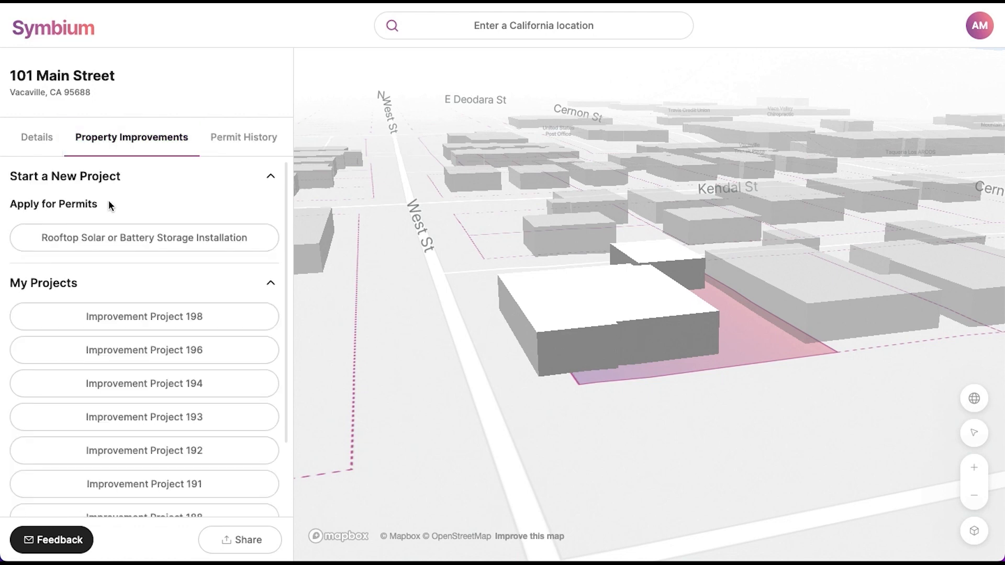
click(94, 247)
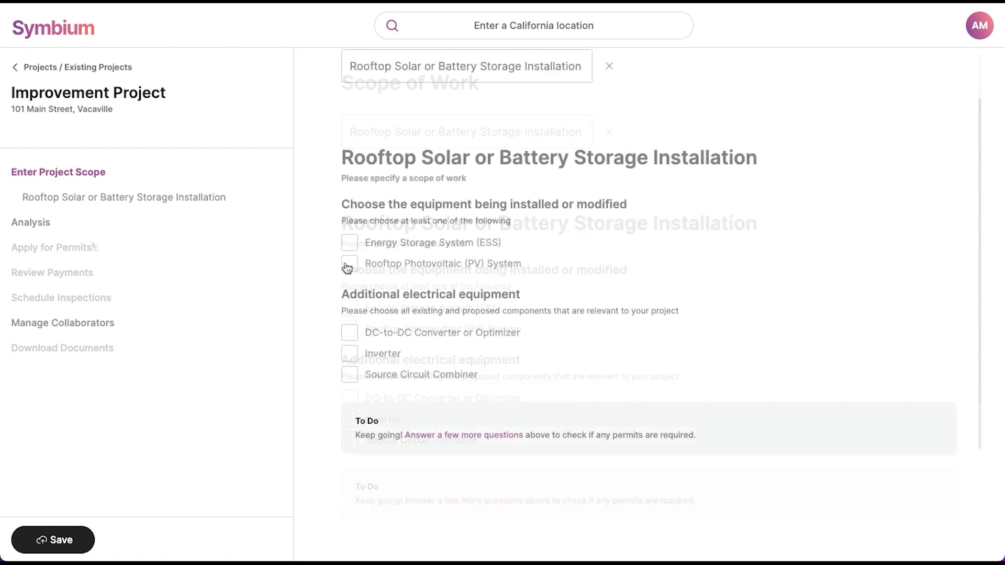
click(348, 265)
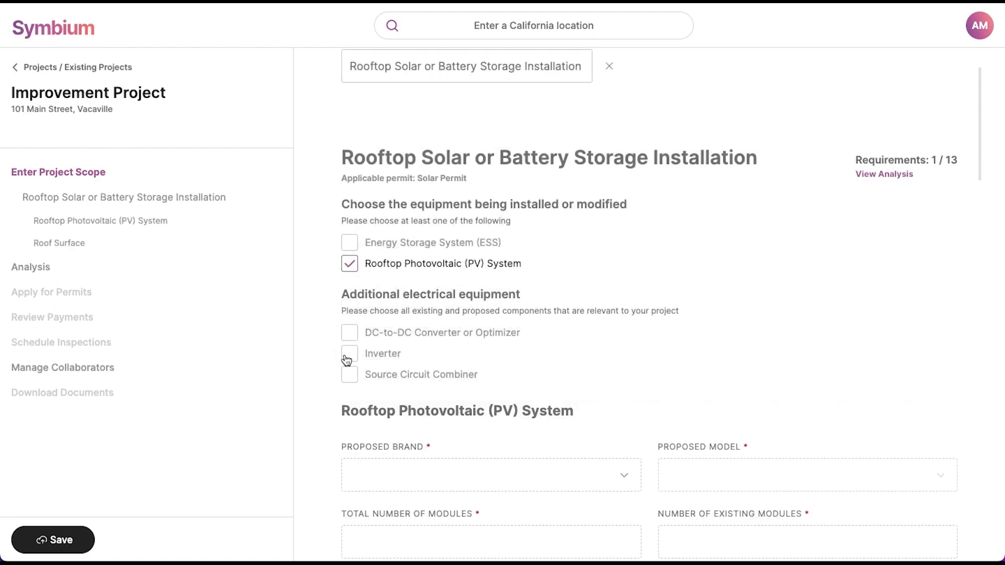
click(347, 357)
click(348, 334)
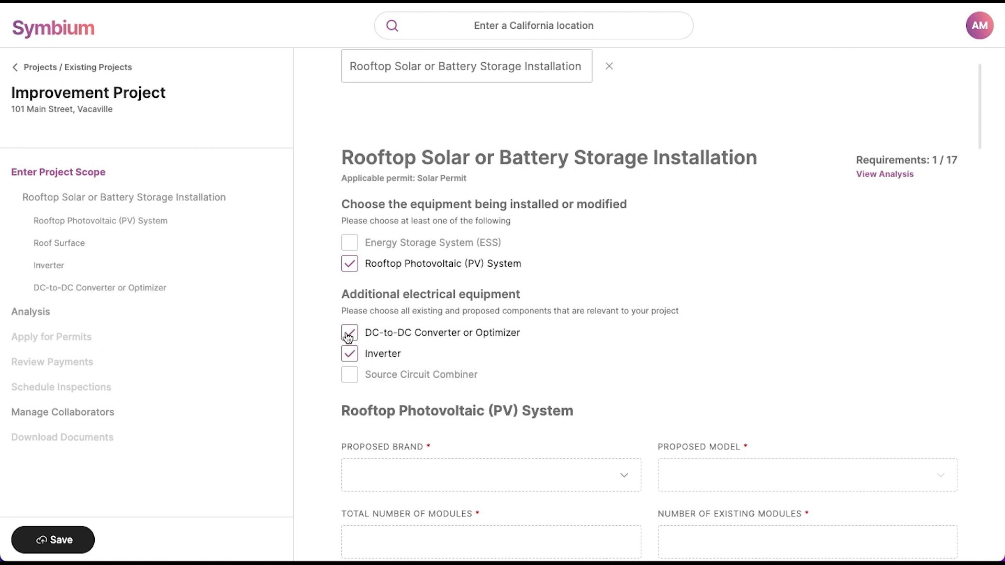
click(347, 245)
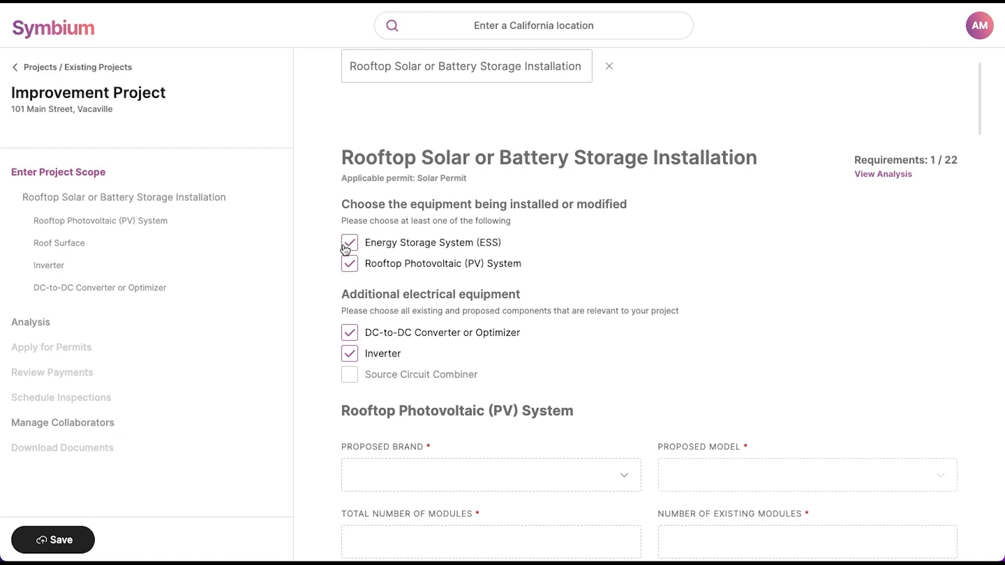
Step: Scroll through the project form, noting 1 of 22 requirements met
scroll(346, 249, down, 1)
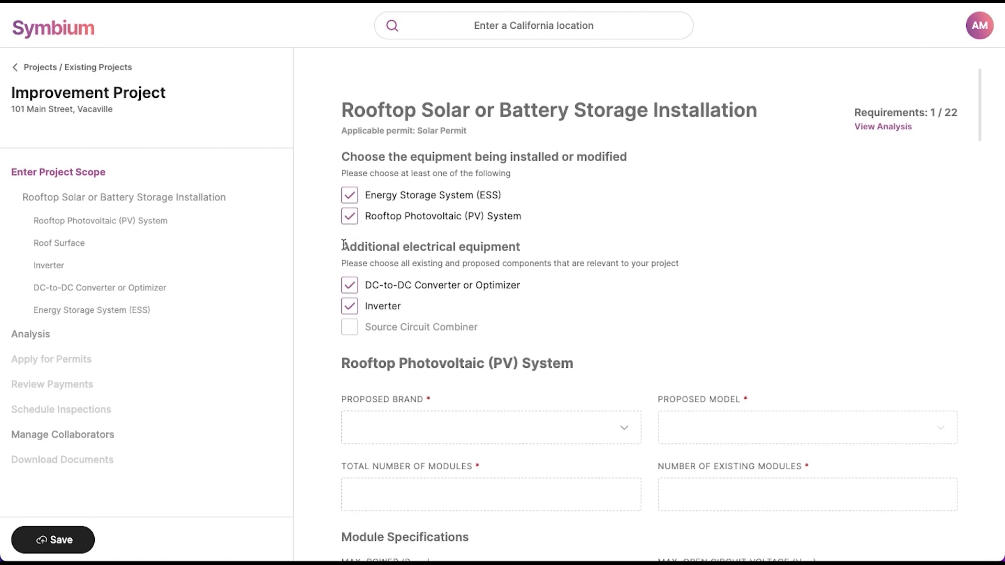
scroll(526, 246, down, 1)
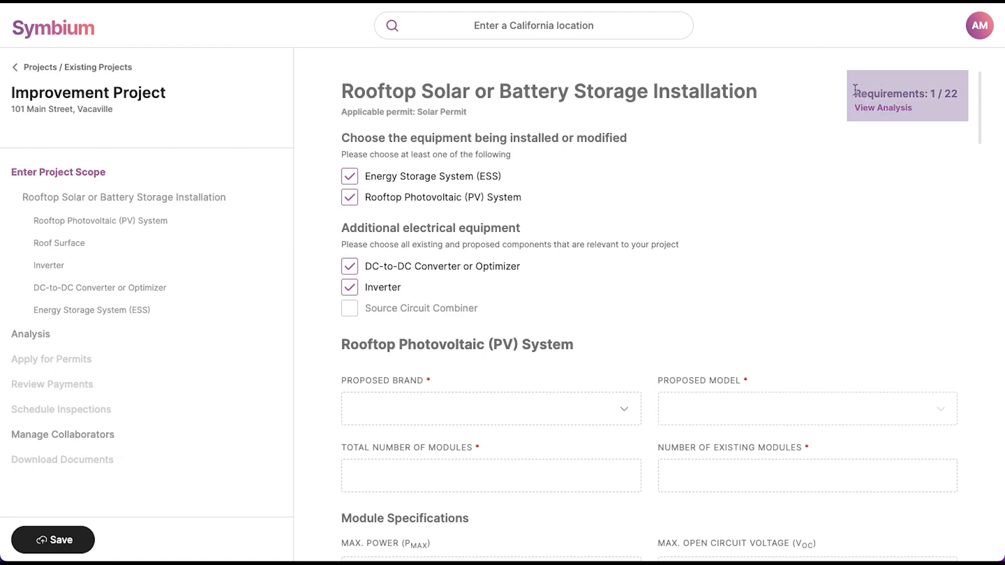
drag(856, 89, 958, 92)
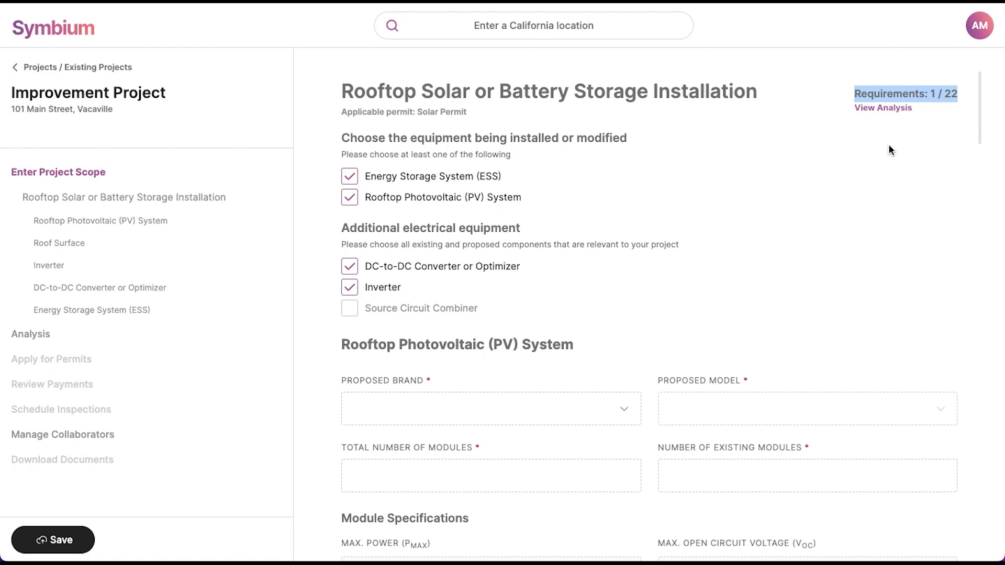
scroll(890, 149, down, 2)
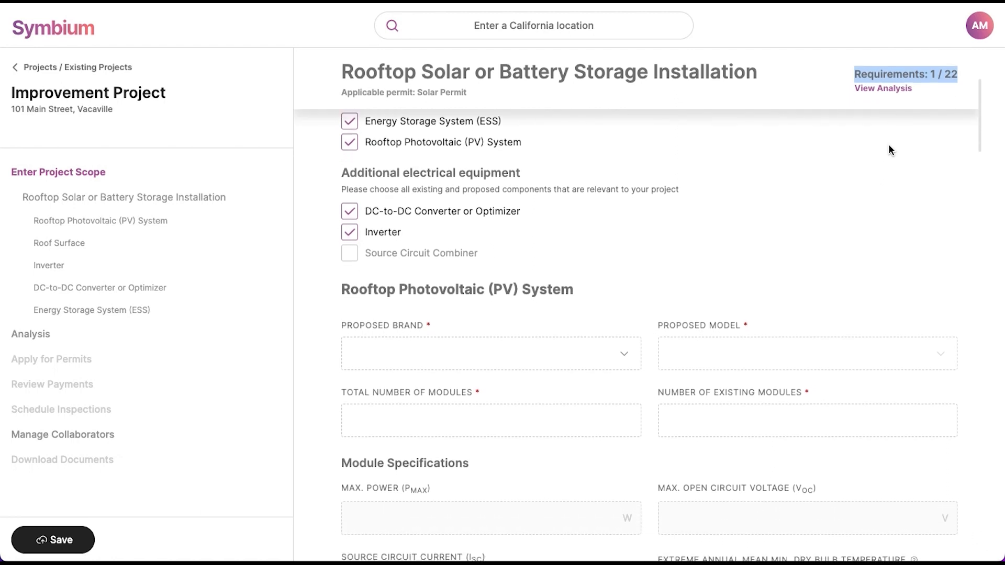
scroll(888, 145, down, 2)
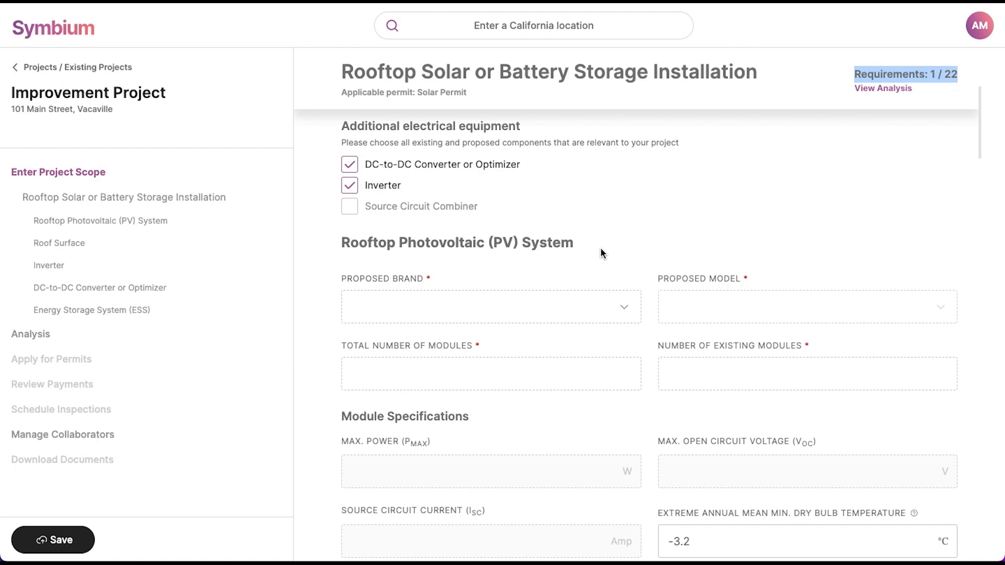
scroll(601, 249, down, 1)
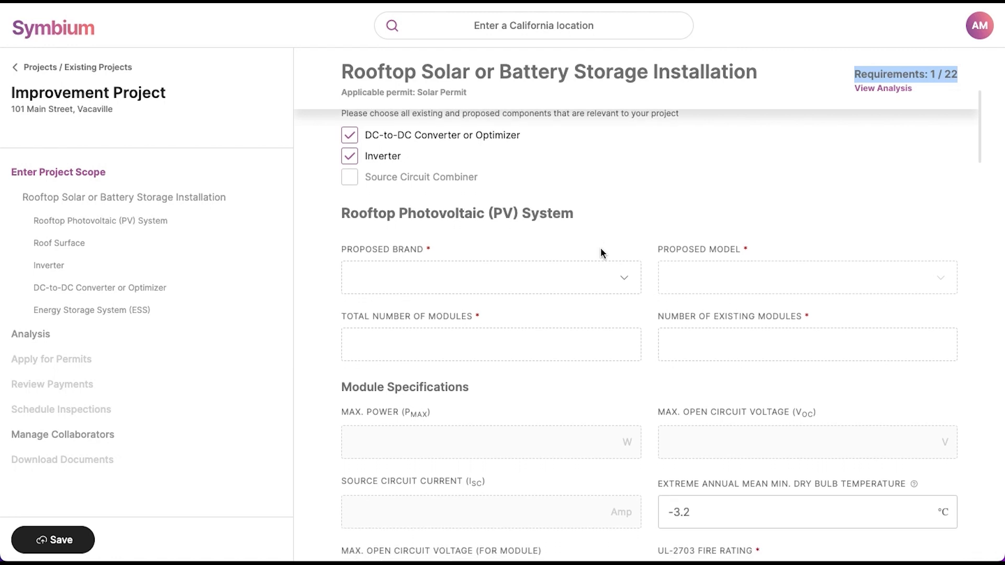
Step: Specify SunPower SPR-225E-BLK-D panels, 18 modules in total with 0 existing
scroll(601, 252, down, 2)
click(570, 232)
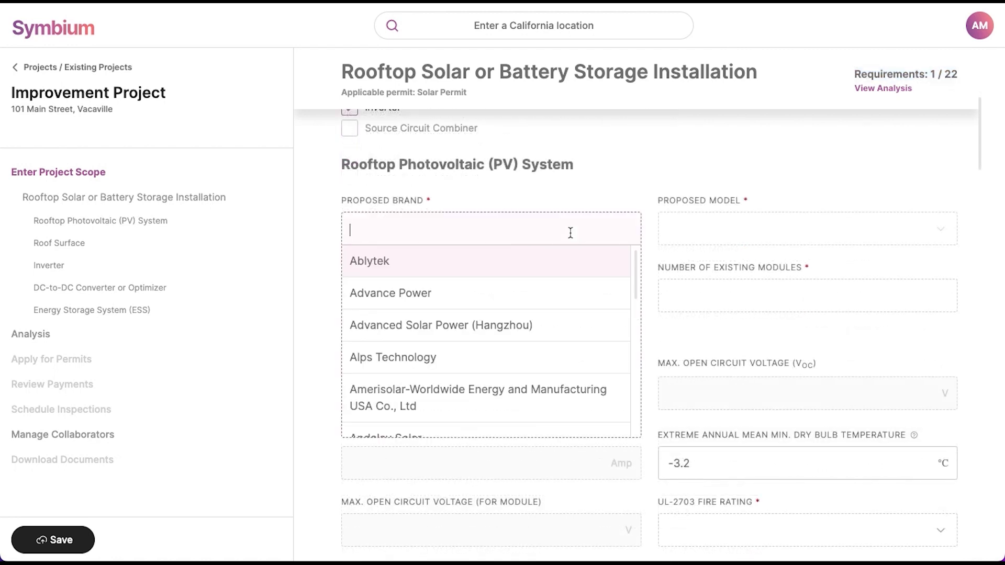
text(SunPo)
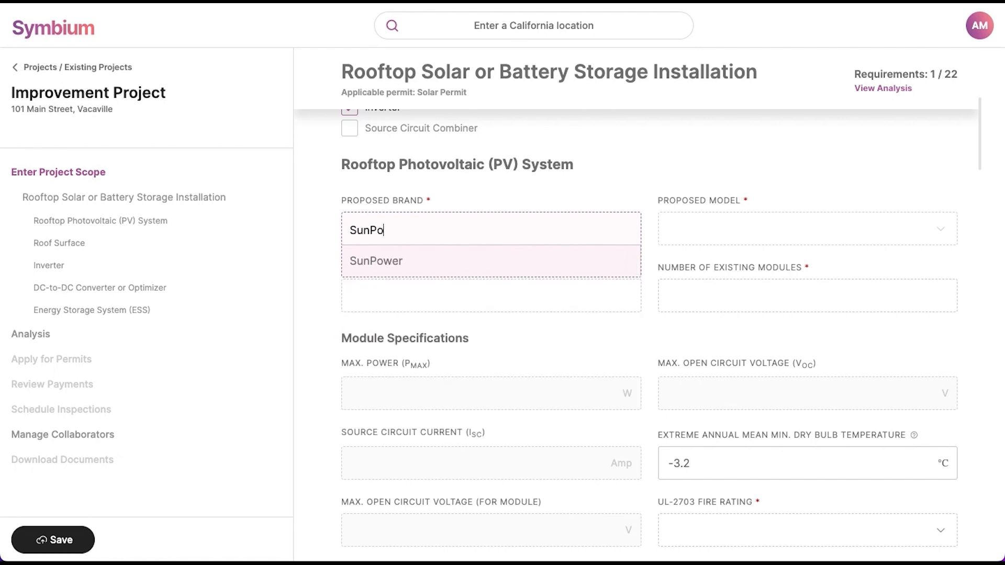
key(Return)
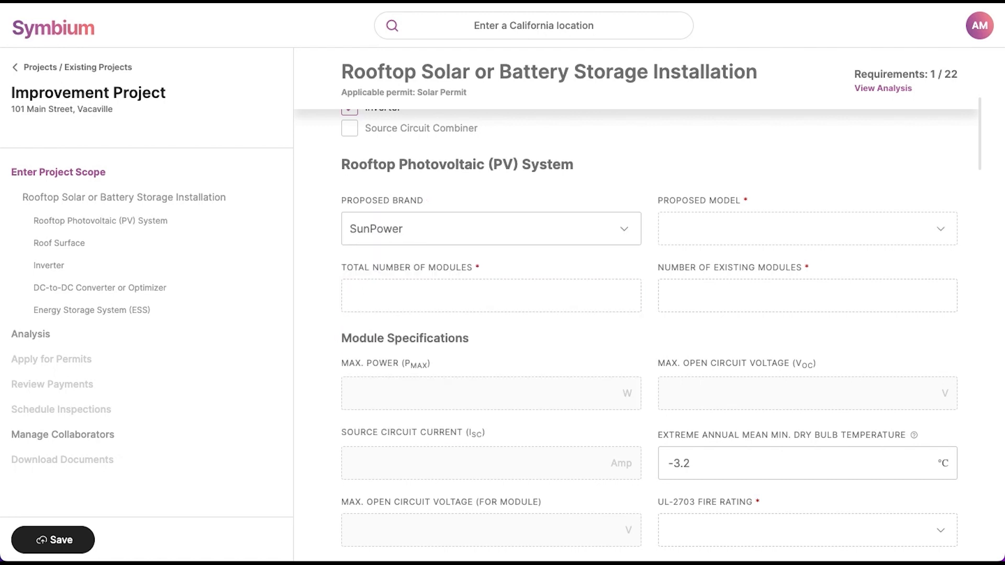
click(690, 234)
click(695, 296)
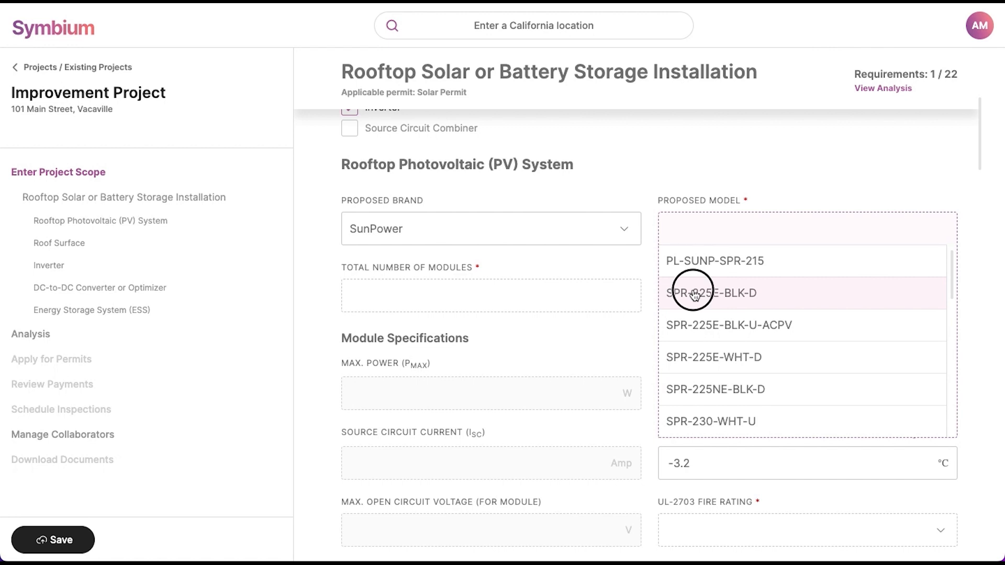
click(513, 301)
text(18)
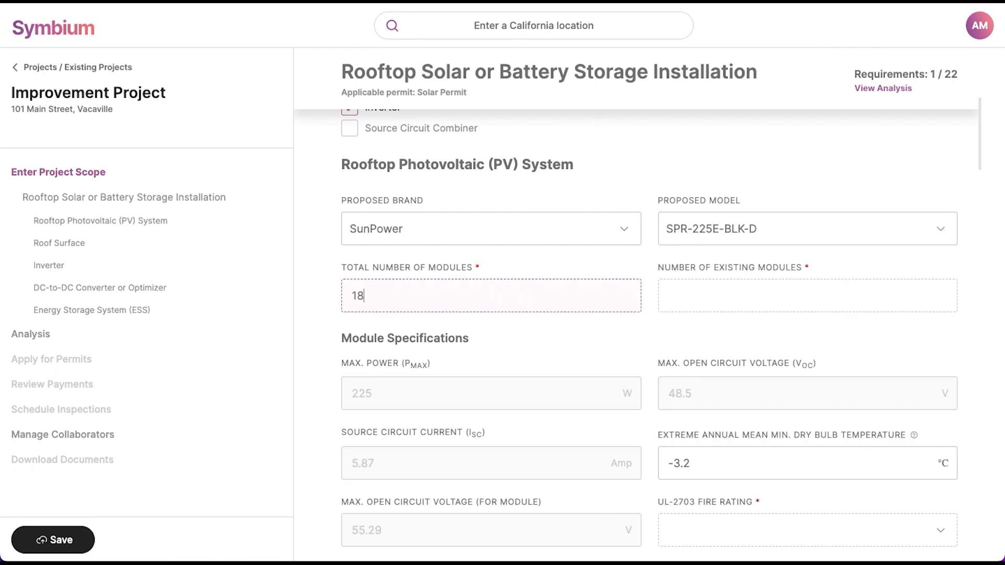
click(737, 300)
text(0)
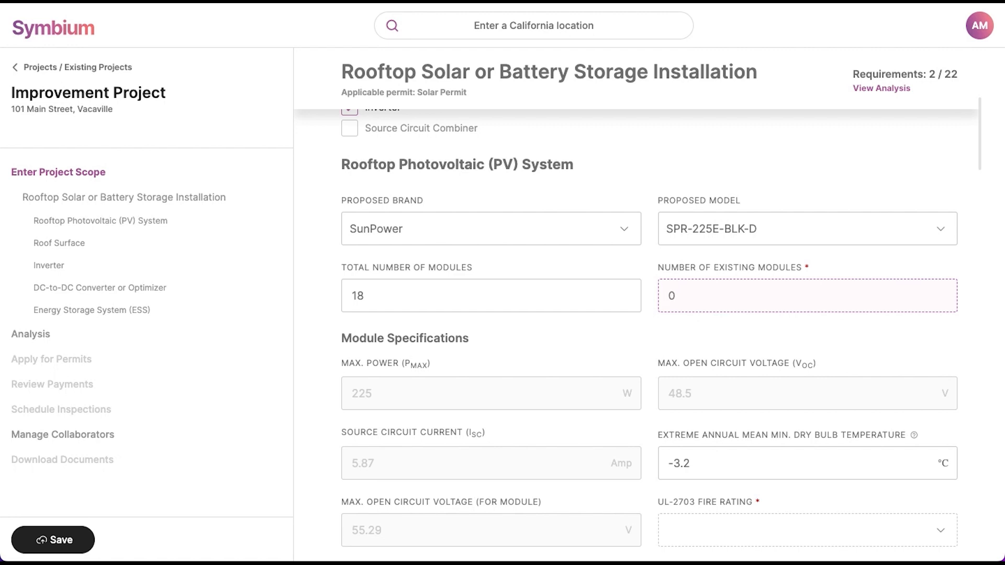
Step: Set UL-2703 fire rating A and confirm UL 2703 certification, wind uplift rating and flush mounting
scroll(674, 374, down, 2)
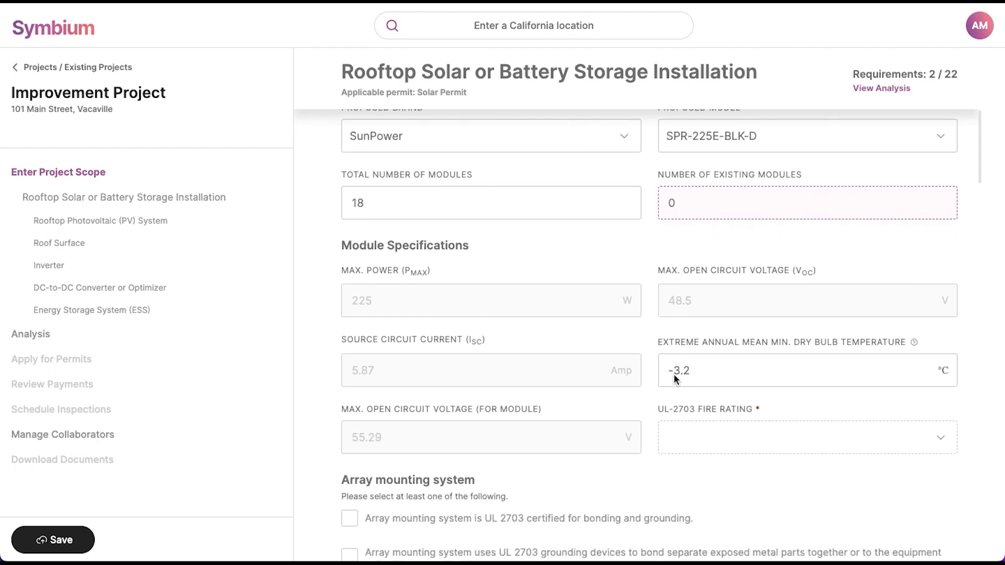
scroll(686, 402, down, 1)
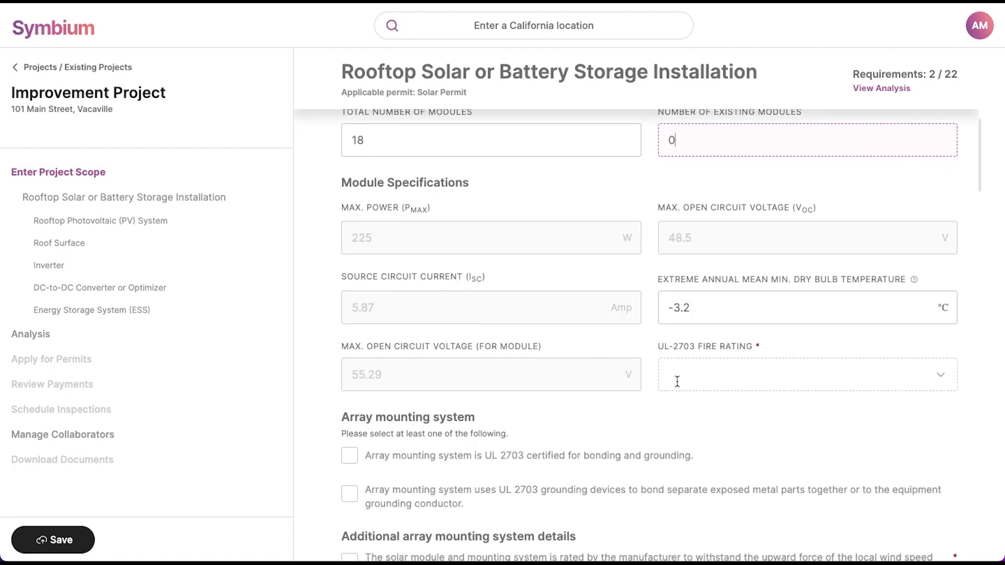
click(677, 377)
click(679, 426)
scroll(596, 428, down, 3)
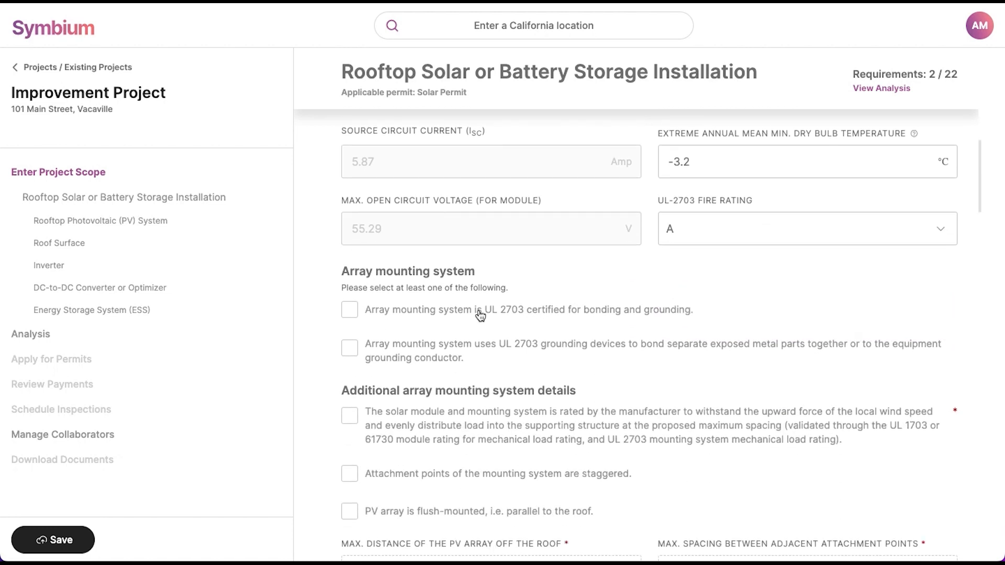
click(477, 311)
click(465, 425)
scroll(465, 425, down, 2)
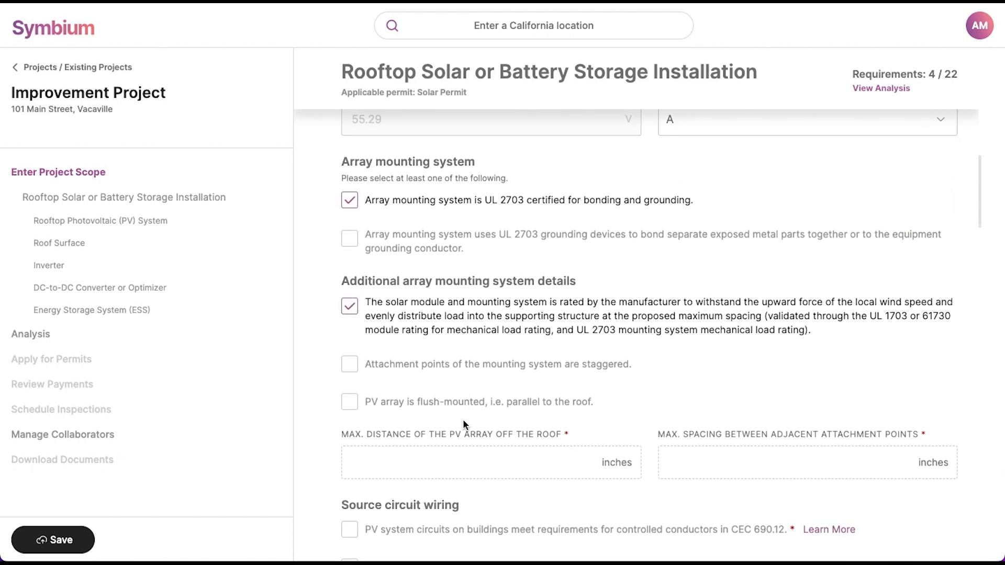
click(425, 404)
Step: Enter a 10-inch distance off the roof and 112-inch attachment spacing
click(467, 458)
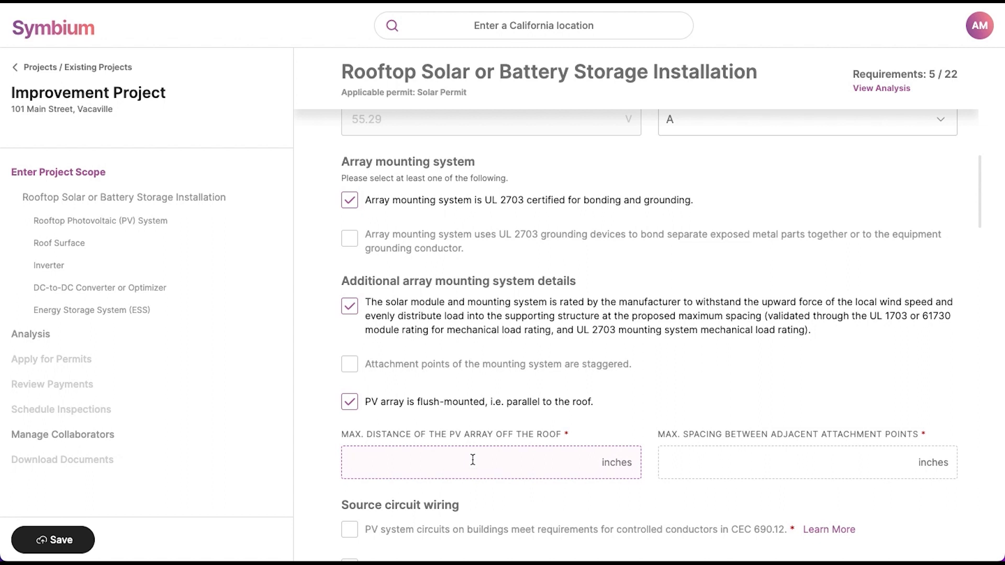
text(10)
scroll(745, 502, down, 2)
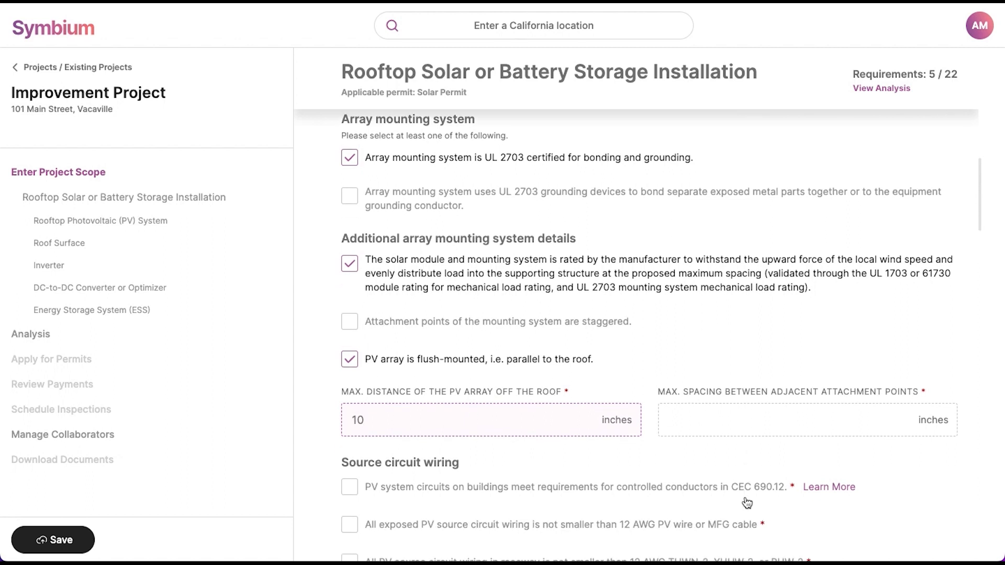
click(675, 384)
text(112)
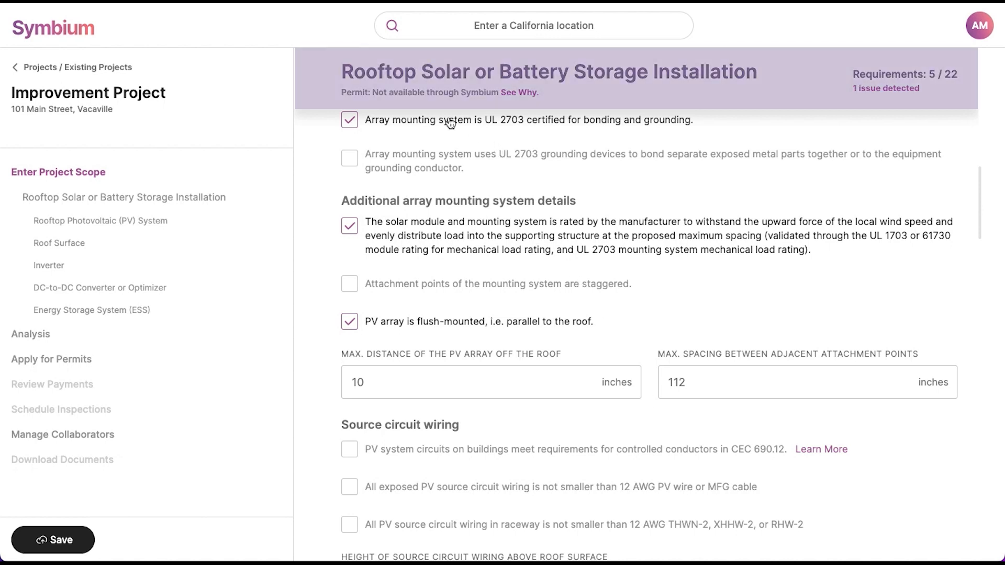
drag(343, 92, 545, 94)
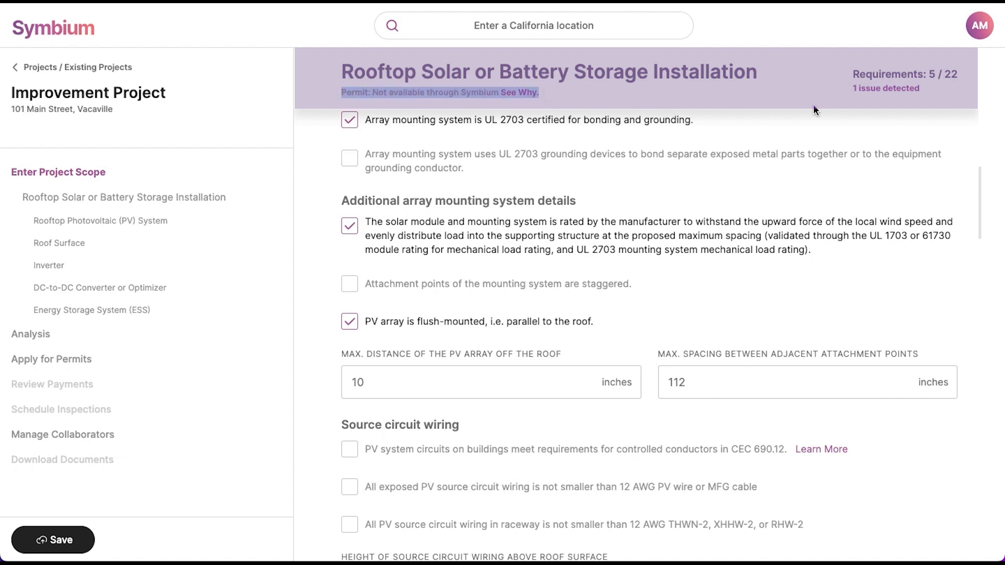
Step: Open the '1 issue detected' analysis and review the failed Maximum Spacing check
click(872, 93)
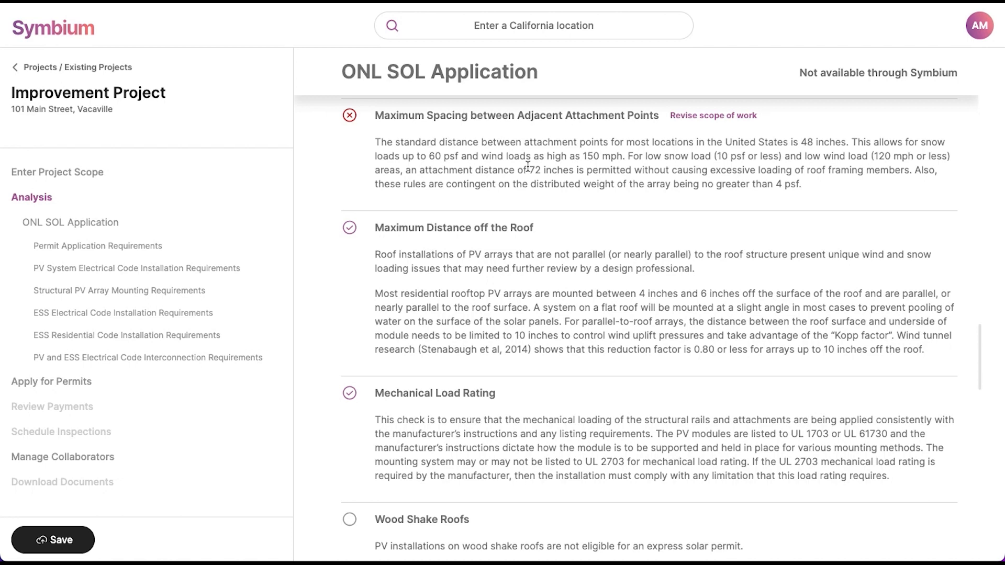
scroll(528, 166, up, 3)
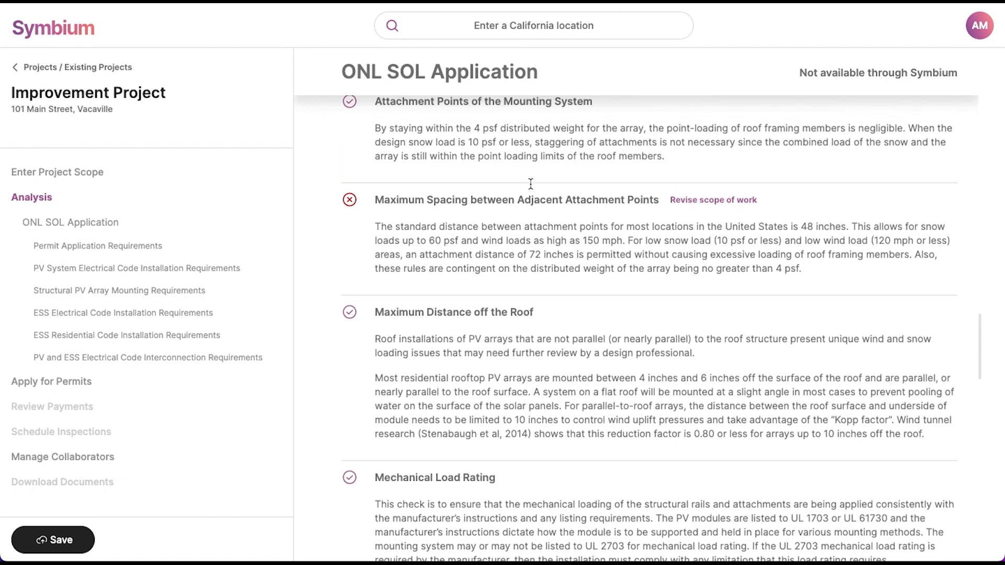
scroll(531, 184, up, 8)
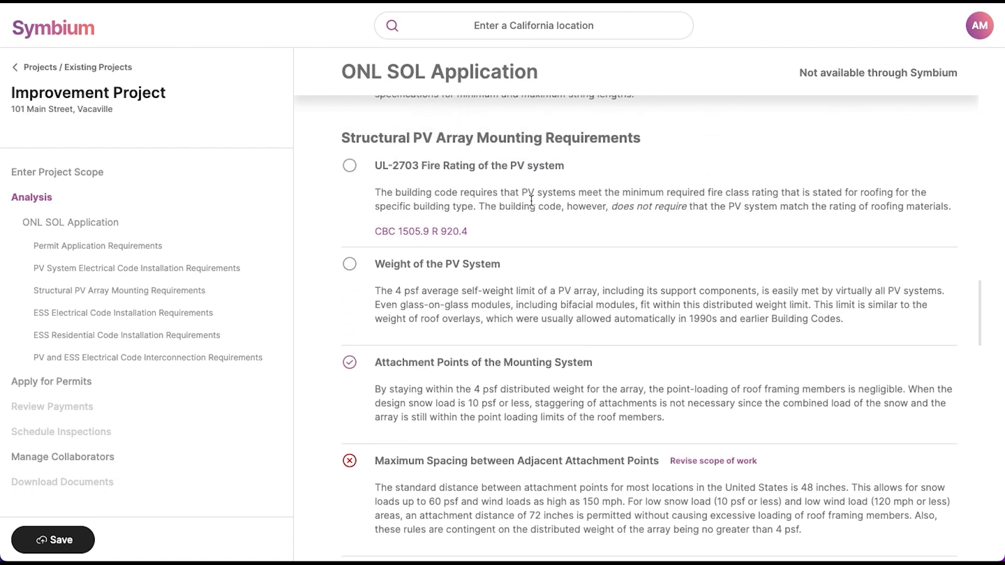
scroll(532, 200, up, 2)
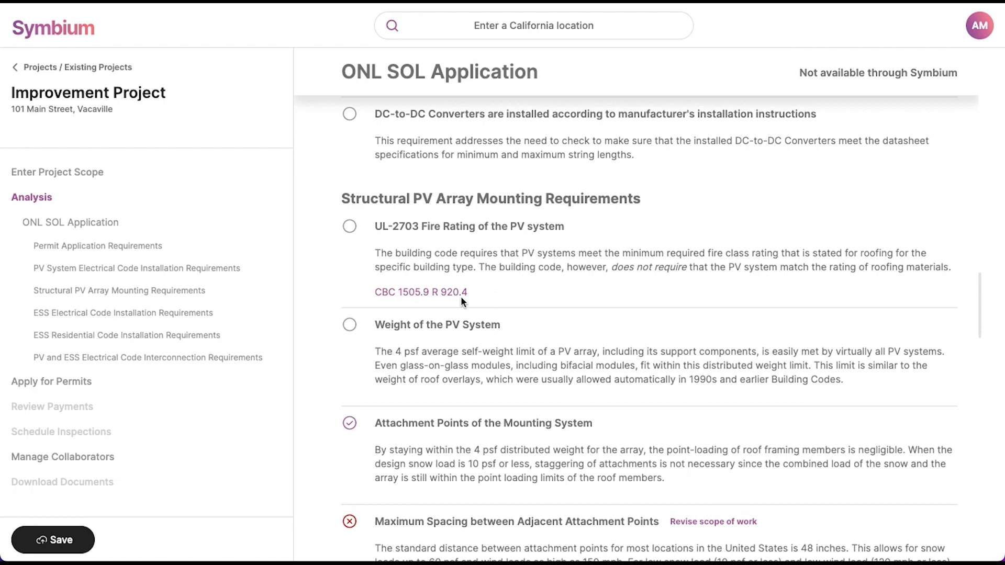
scroll(461, 297, down, 4)
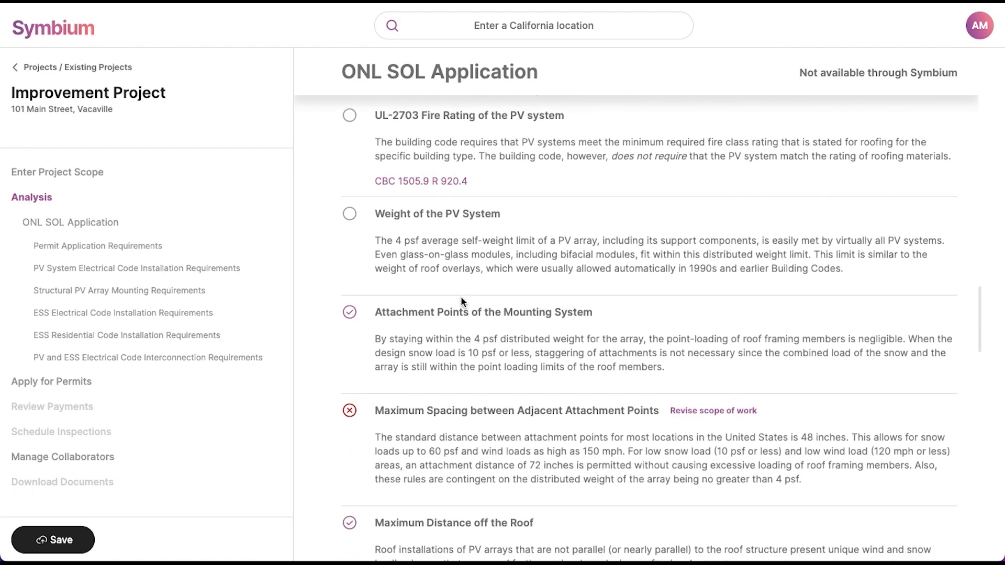
scroll(462, 297, down, 1)
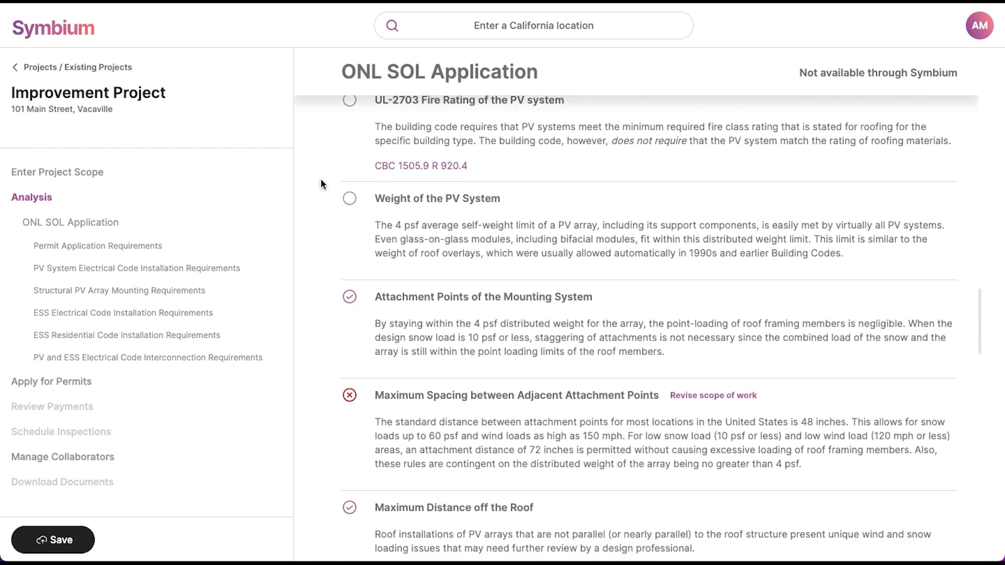
scroll(441, 241, down, 3)
Step: Revise attachment spacing to 72 inches and confirm the controlled-conductor, 12 AWG wiring and CEC 690.13 disconnect rules
click(729, 323)
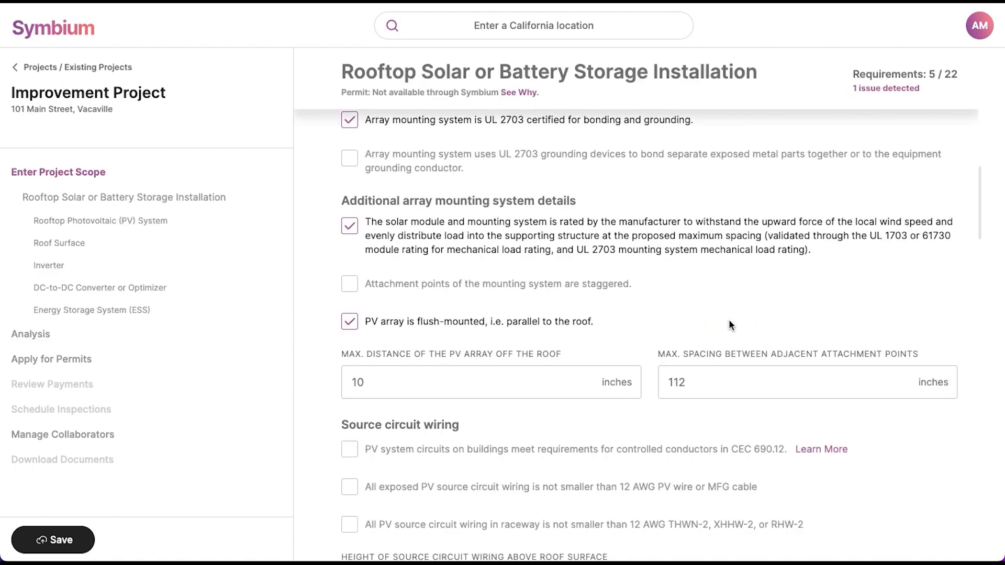
double_click(701, 386)
text(72)
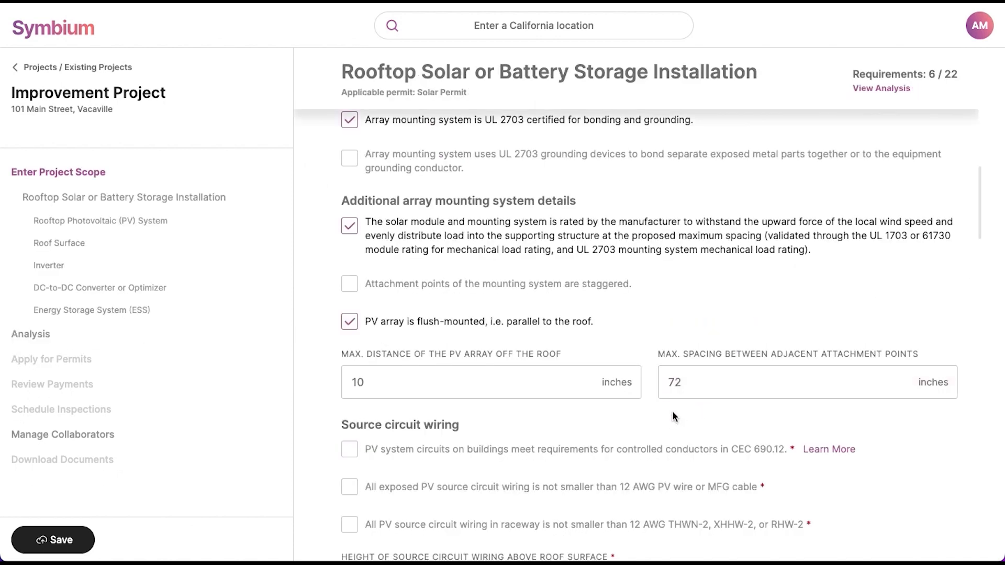
scroll(672, 411, down, 5)
click(431, 314)
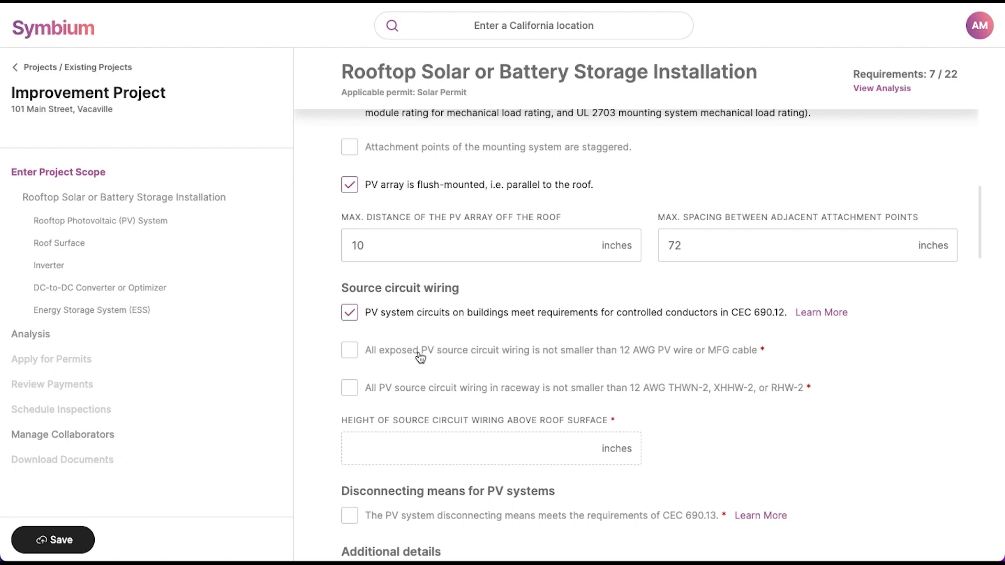
click(417, 351)
click(417, 388)
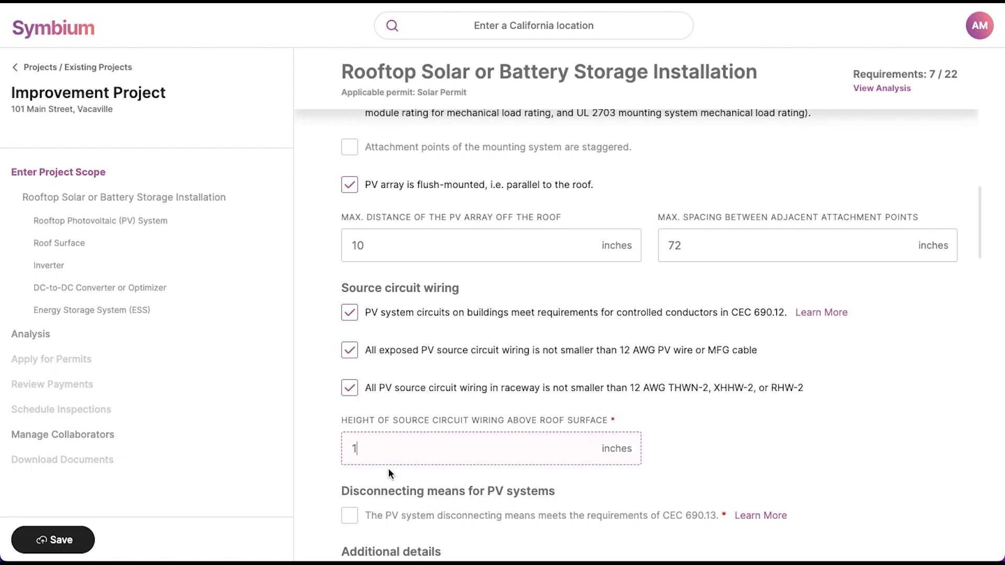
click(350, 516)
Step: Enter 4 psf system weight, a 2:12 roof slope and asphalt shingle roof covering
scroll(350, 509, down, 5)
click(674, 374)
text(4)
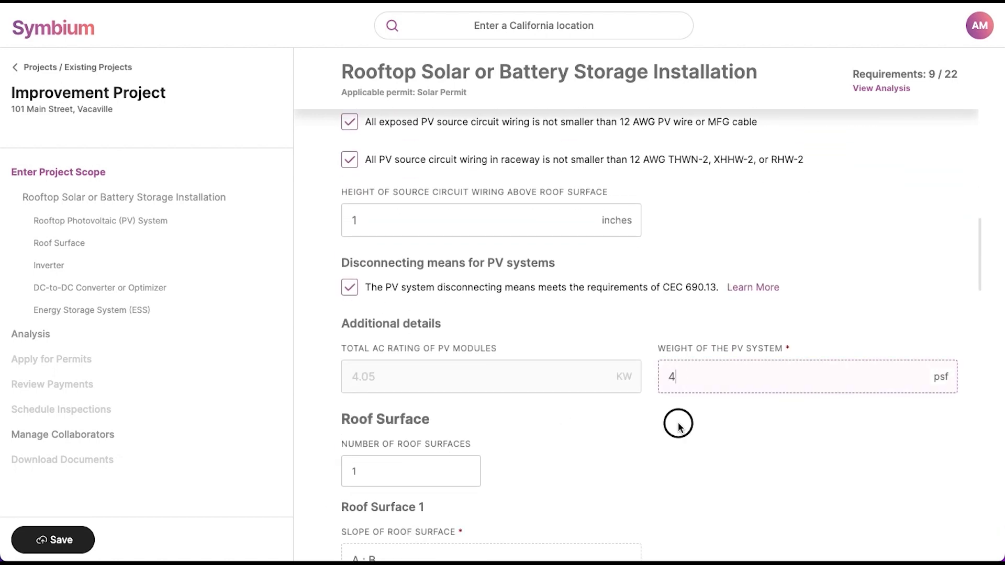
click(678, 427)
scroll(678, 427, down, 5)
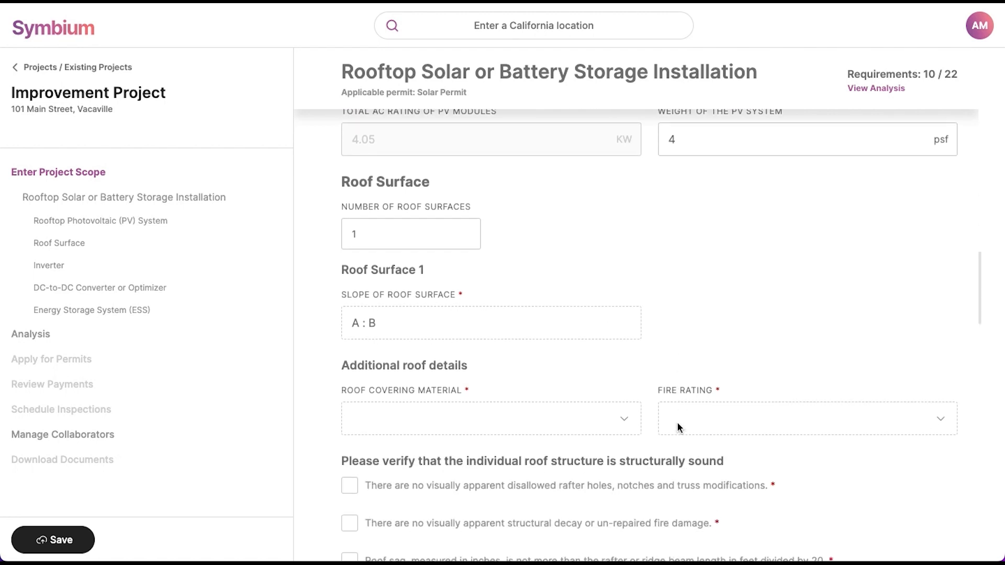
click(506, 325)
text(2)
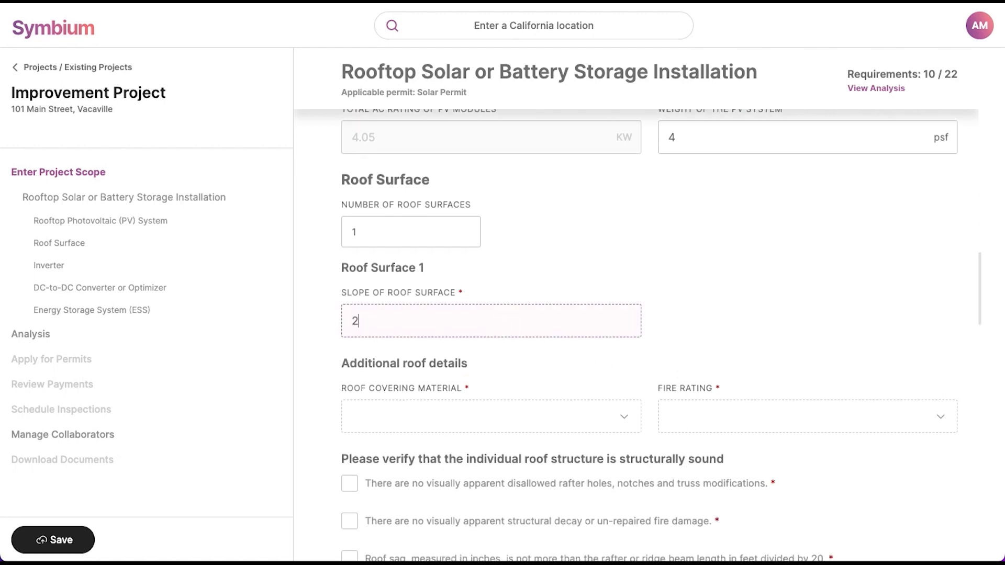
text( : 12)
click(420, 417)
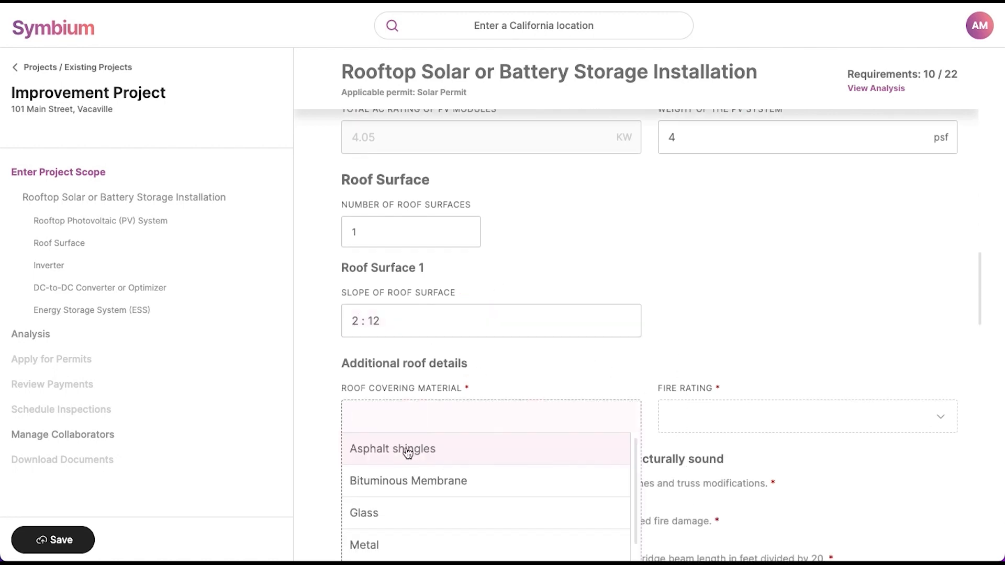
click(408, 453)
Step: Set roof fire rating A and confirm no rafter notches, no decay or fire damage, and sag within limits
click(717, 422)
scroll(716, 417, down, 3)
click(695, 325)
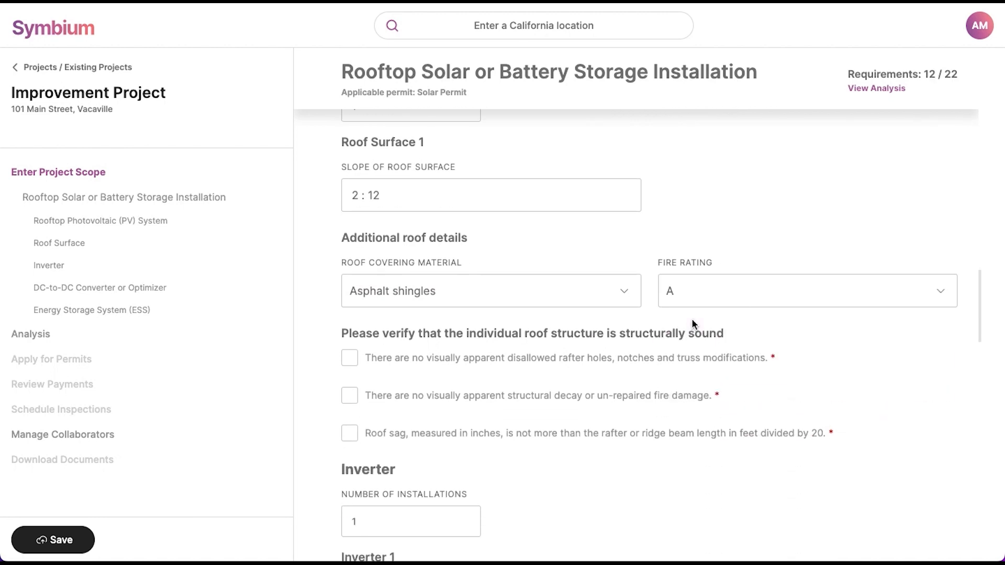
click(411, 358)
click(400, 399)
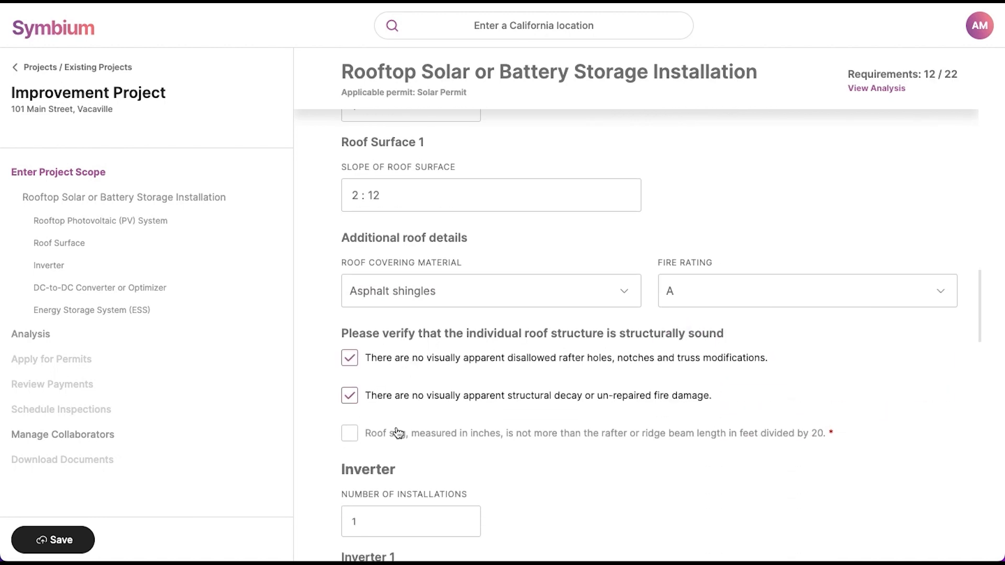
click(398, 433)
scroll(396, 426, down, 5)
Step: Set the inverter to SolarEdge SE10000A-US[240V], 2 strings per input and per inverter, supply-side connected
click(376, 355)
text(so)
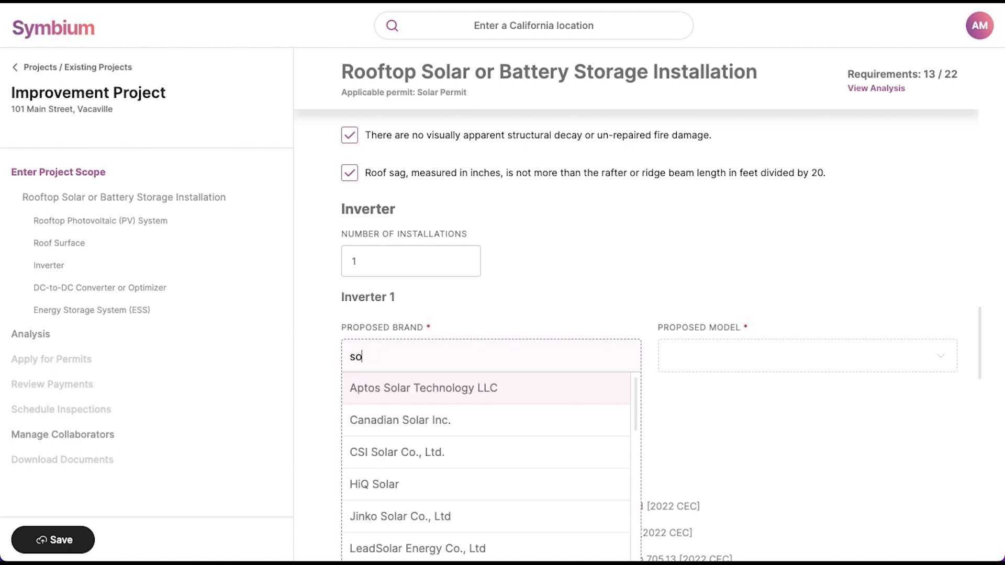
text(laredg)
click(387, 385)
click(702, 356)
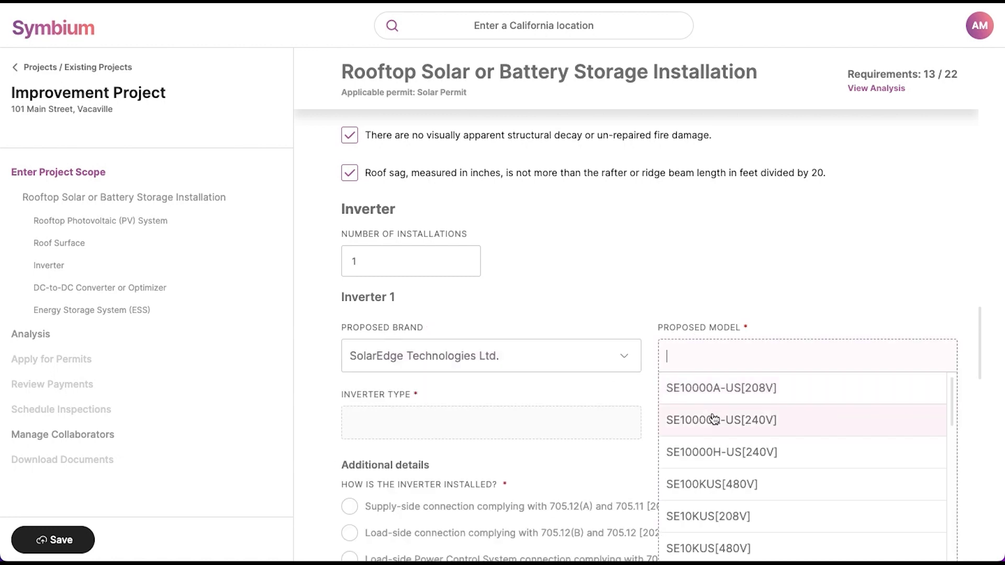
click(715, 419)
click(687, 422)
text(2)
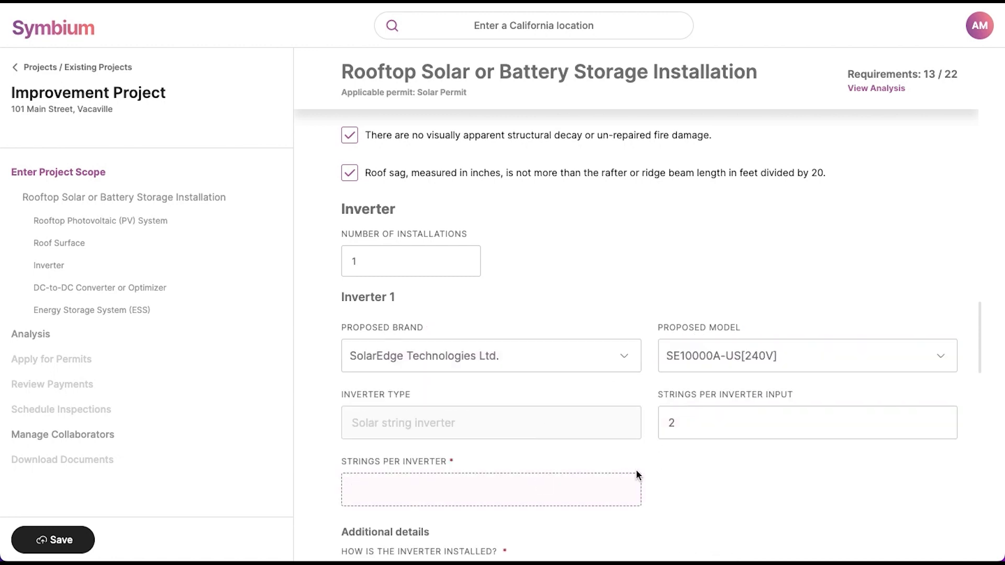
click(636, 475)
text(2)
scroll(672, 479, down, 4)
click(490, 356)
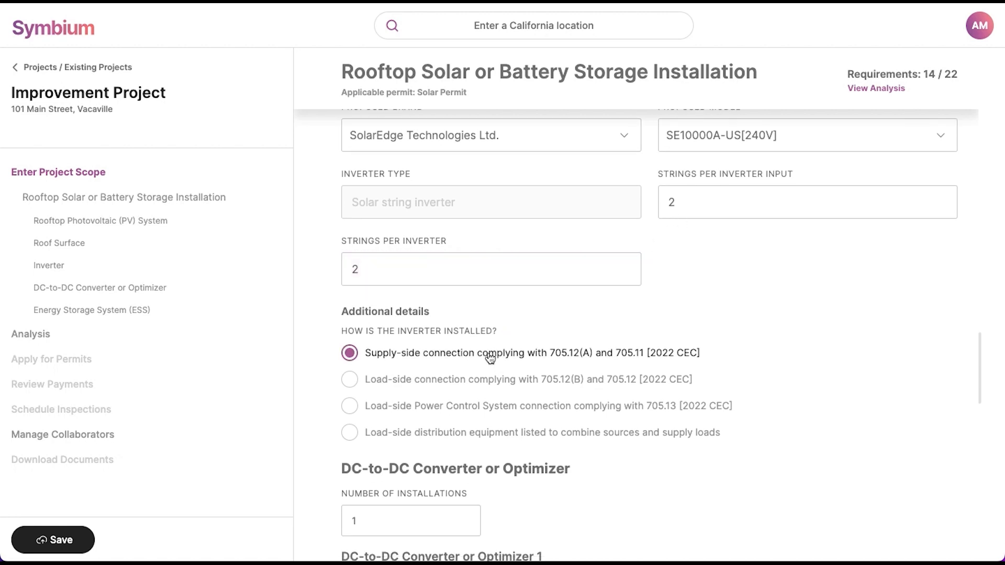
Step: Enter SolarEdge P300 optimizers: quantity 18, 60 V max input, string lengths 5 to 25
scroll(490, 358, down, 4)
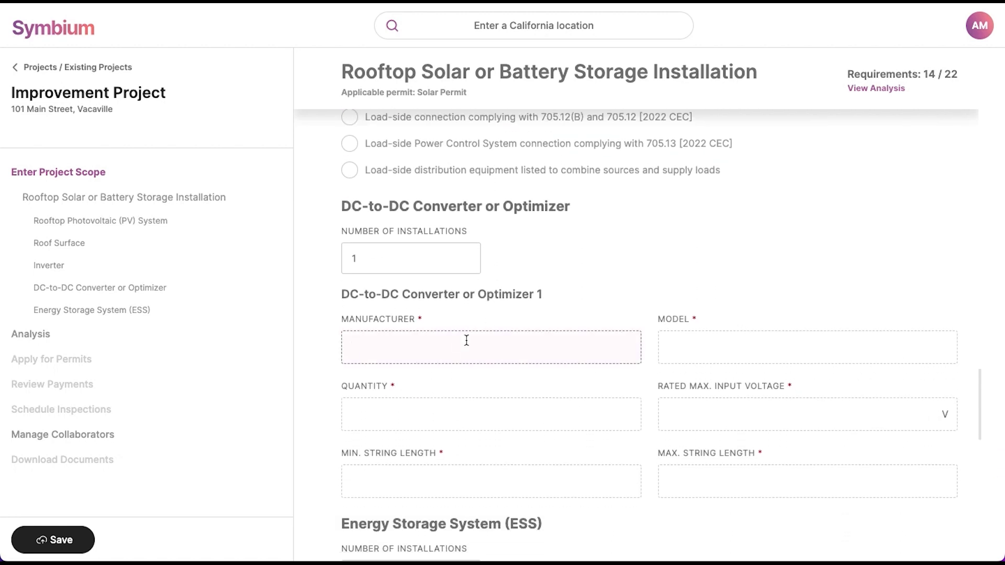
text(SolarEdge)
key(Tab)
text(P300)
click(370, 409)
text(18)
click(679, 414)
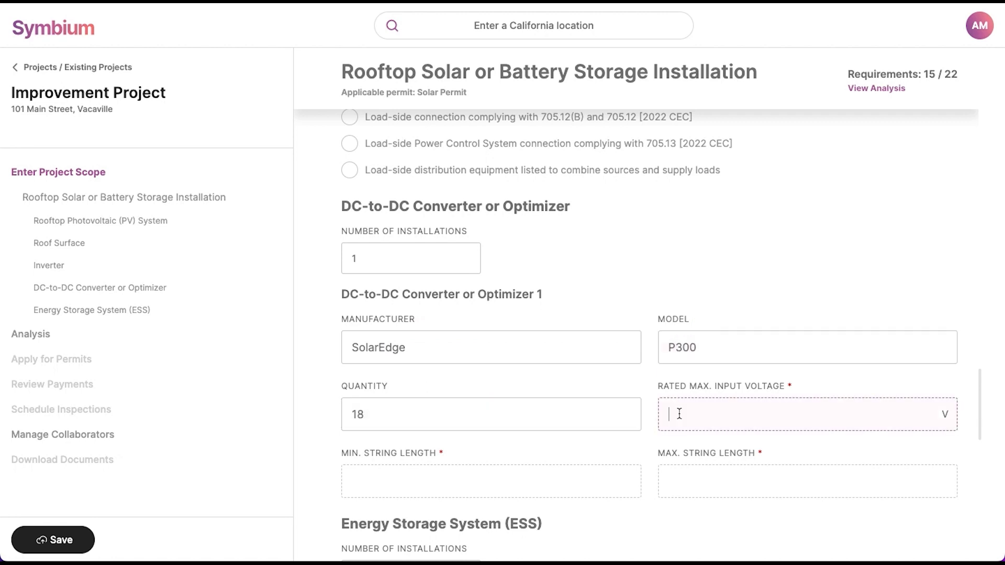
text(60)
click(496, 478)
text(5)
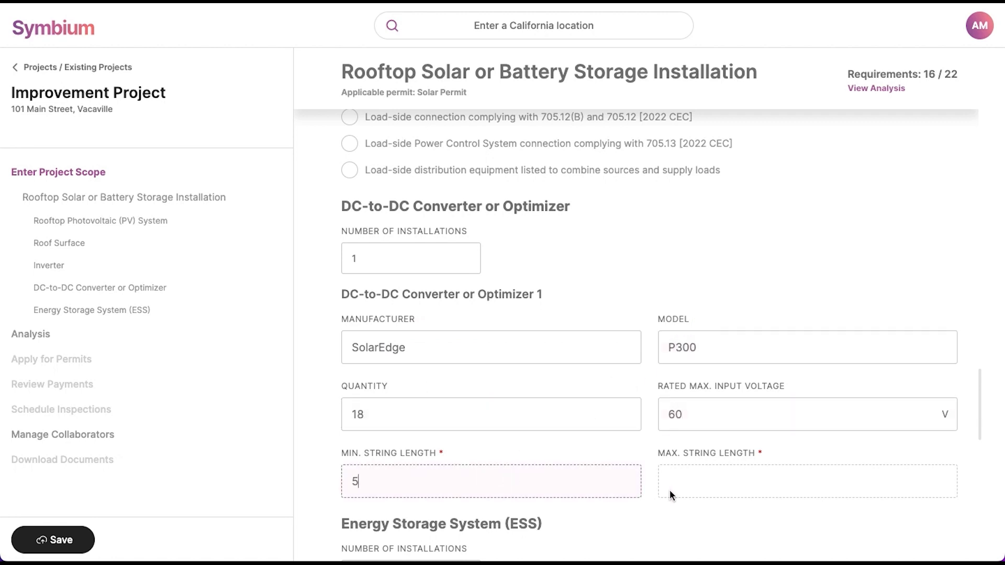
click(670, 489)
text(25)
scroll(685, 506, down, 5)
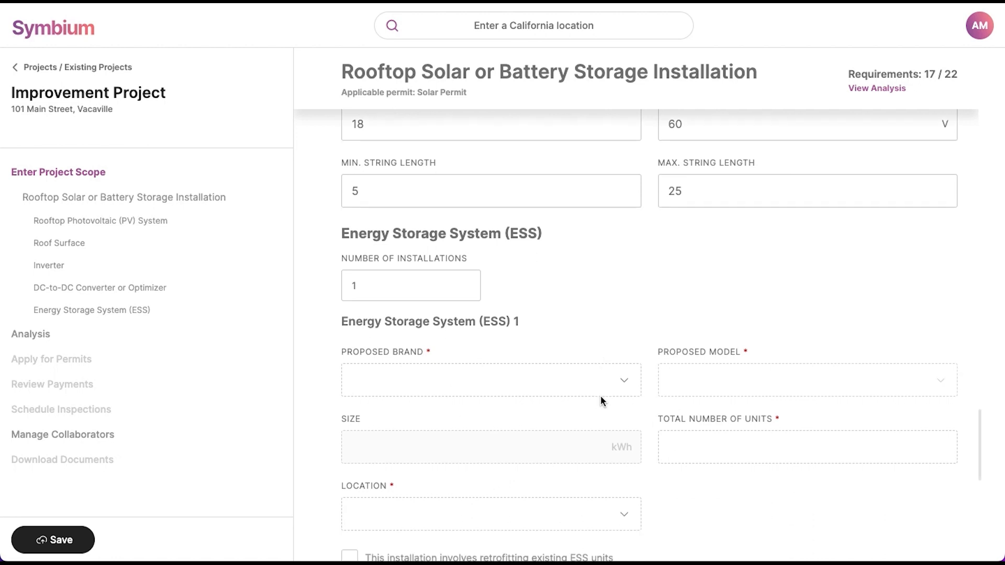
Step: Specify two Alpha ESS SMILE-SP7.6 [24.6kWh] batteries located in an attached garage
click(528, 369)
click(691, 356)
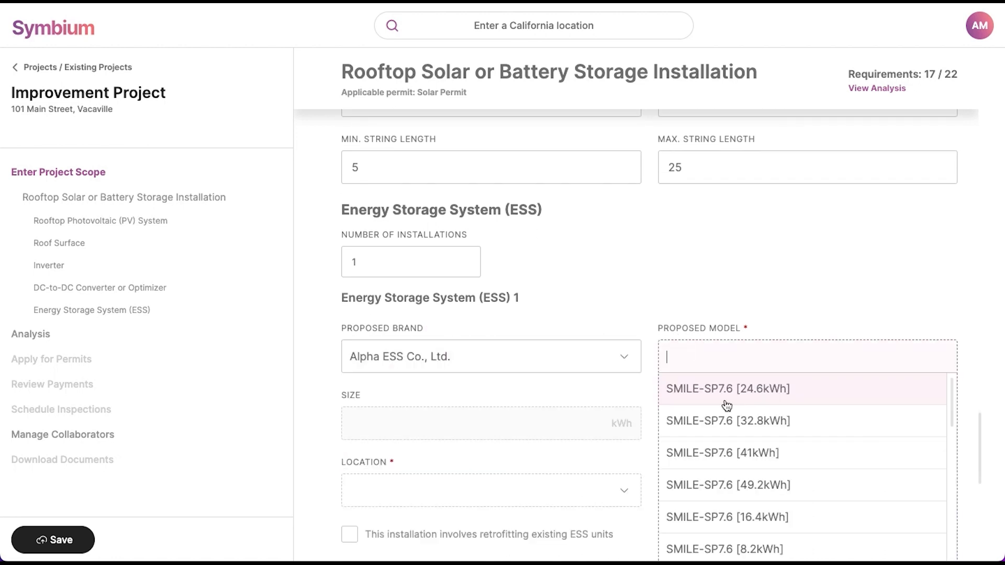
click(725, 401)
scroll(668, 418, down, 1)
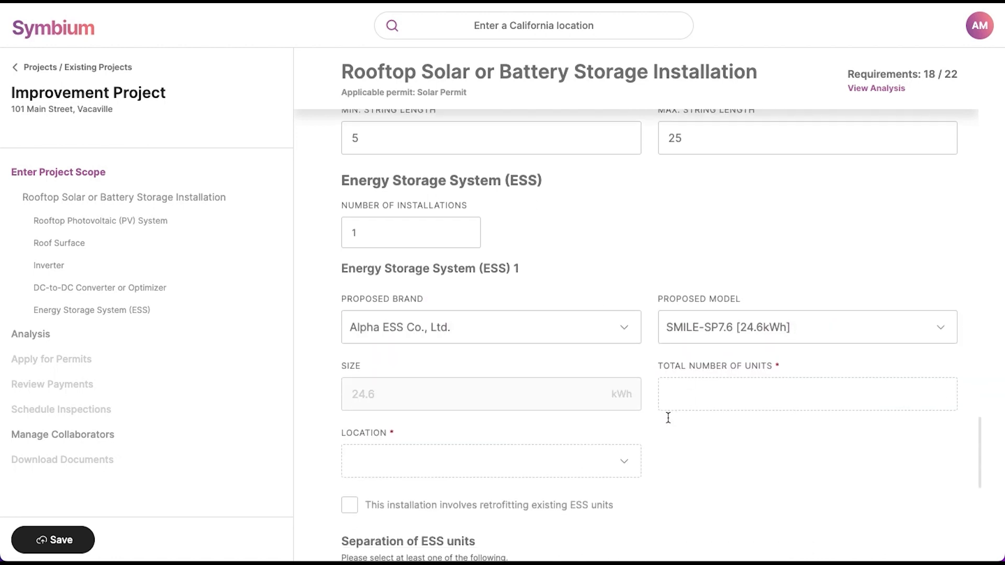
click(691, 390)
text(2)
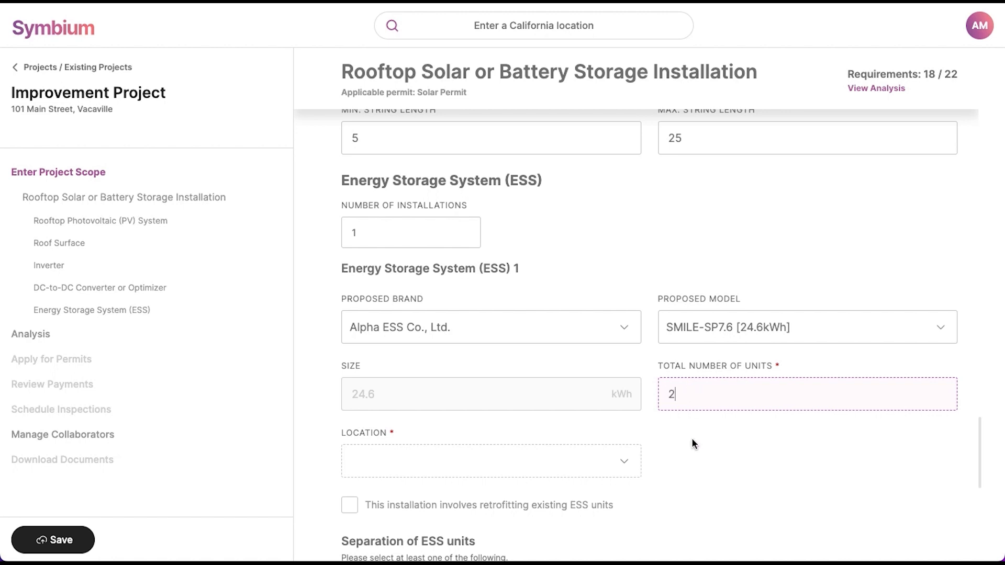
scroll(692, 438, down, 3)
click(579, 386)
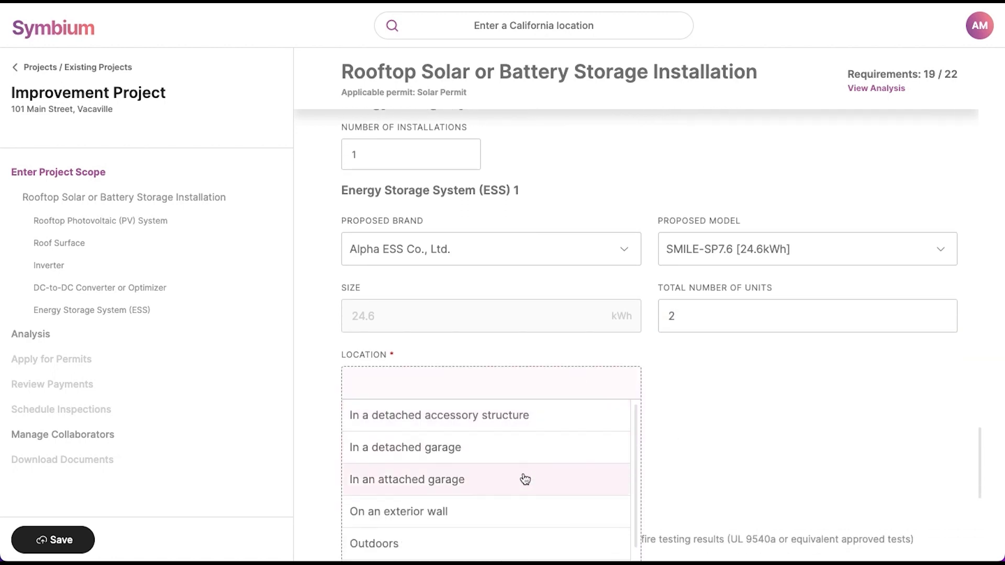
click(523, 477)
Step: Confirm garage heat alarms, installation per manufacturer's instructions and 36-inch spacing between units
scroll(523, 478, down, 3)
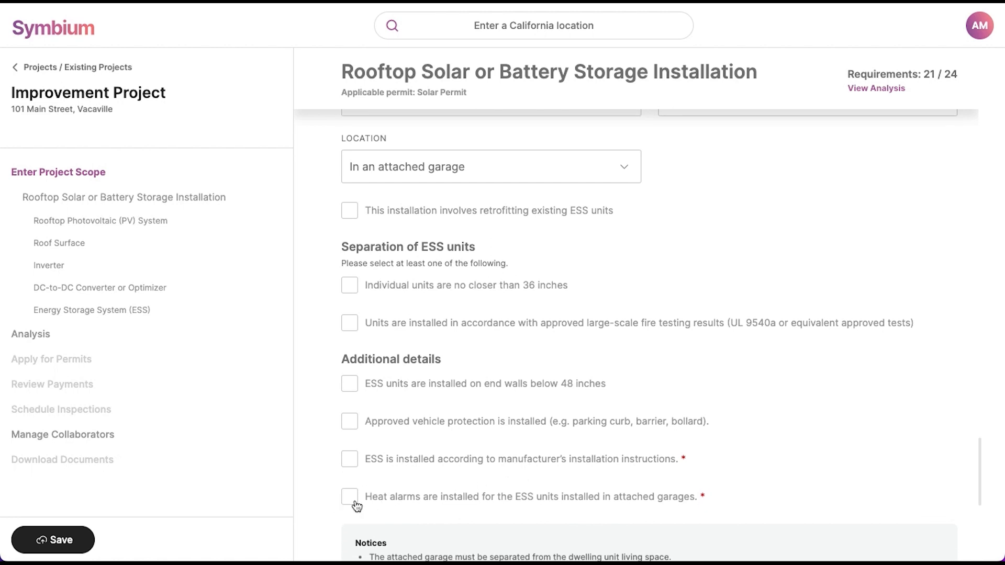
click(352, 500)
click(349, 461)
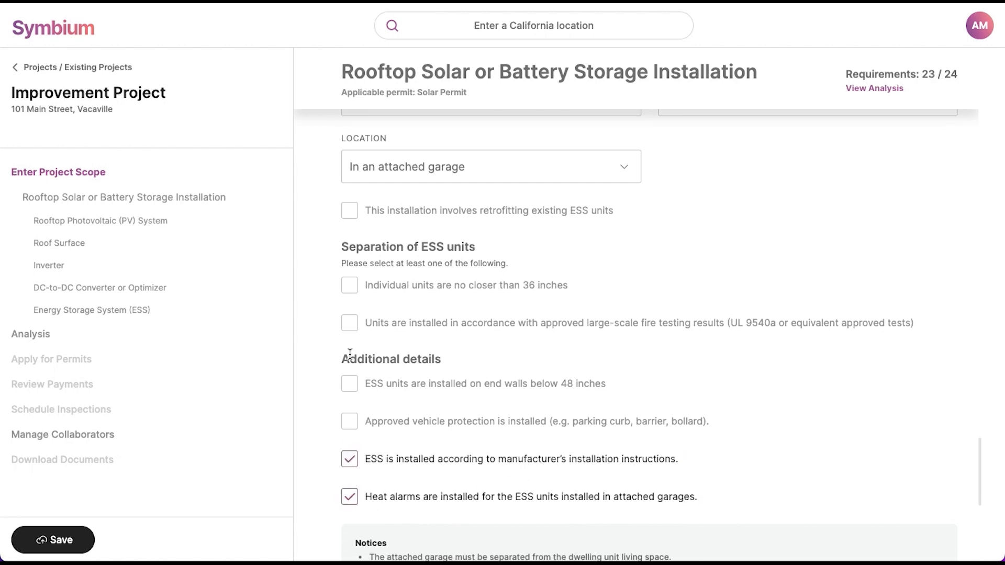
click(350, 285)
scroll(348, 290, down, 2)
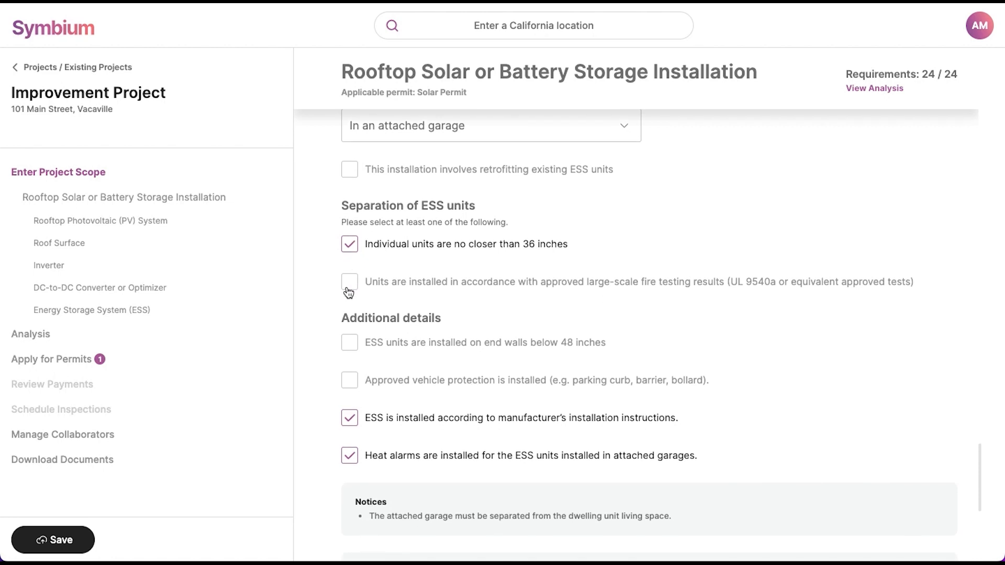
scroll(586, 312, down, 5)
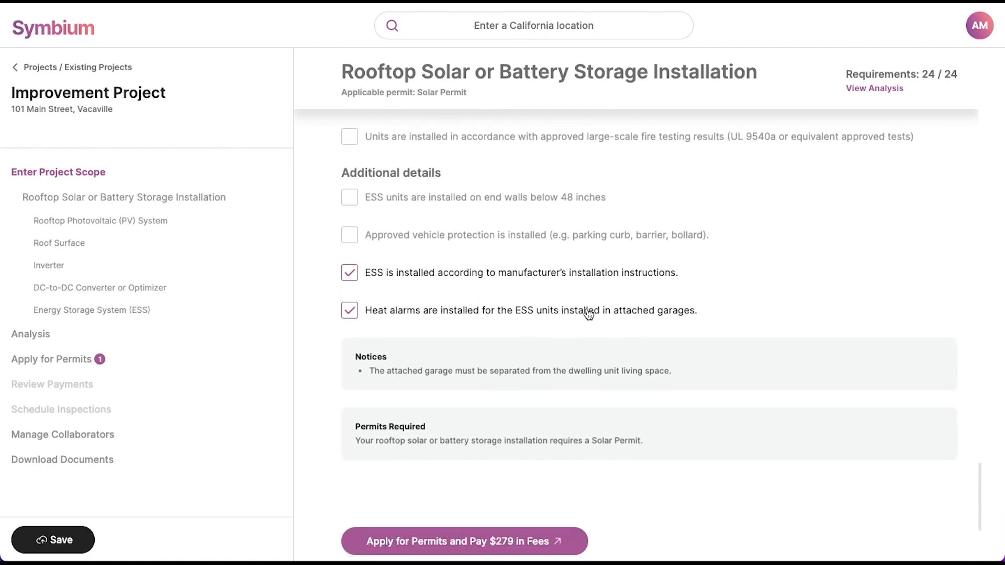
scroll(587, 309, down, 1)
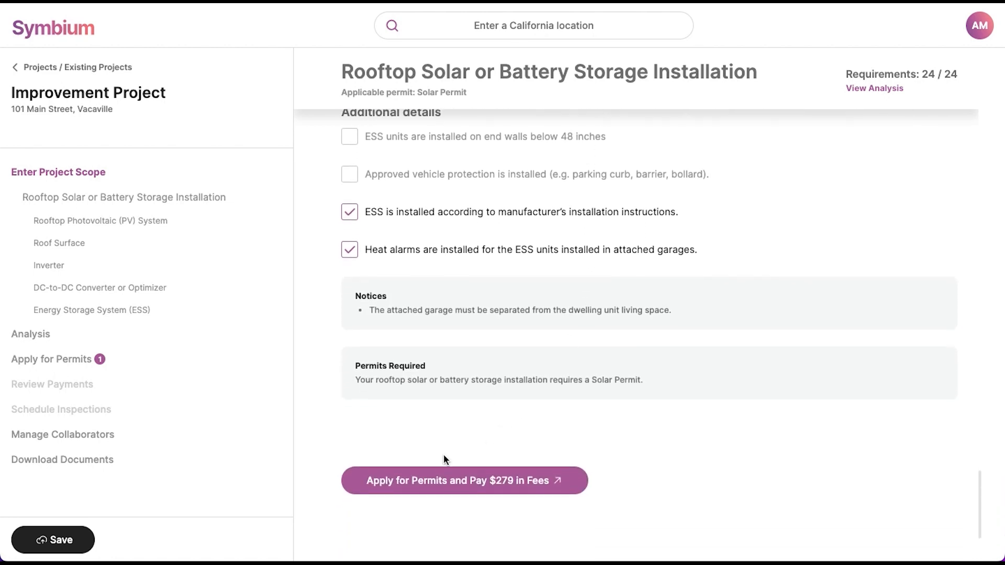
click(439, 491)
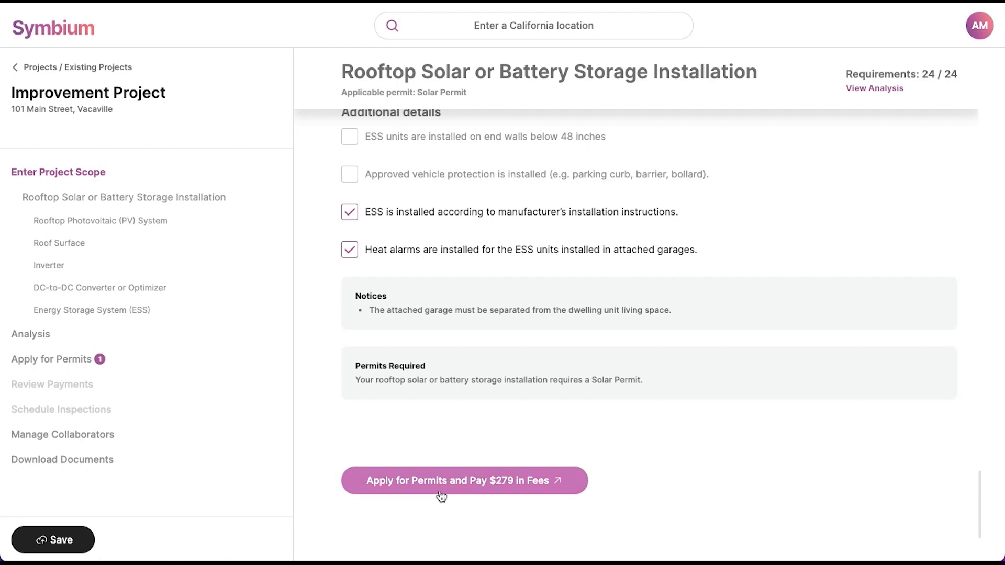
Step: Review the Solar Permit fees: $25 service fee plus $253.70 permitting fees, $278.70 total
click(445, 492)
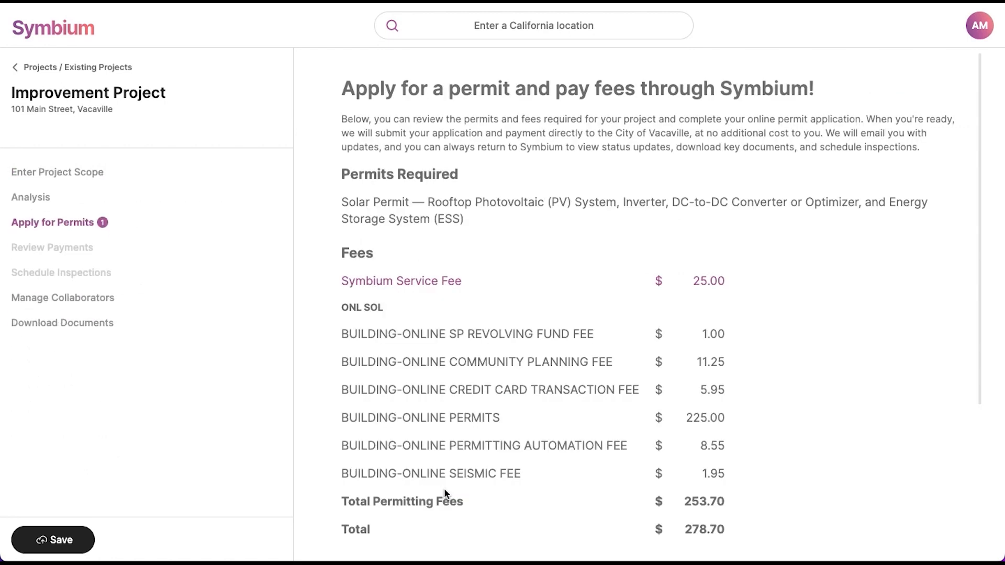
scroll(445, 492, down, 2)
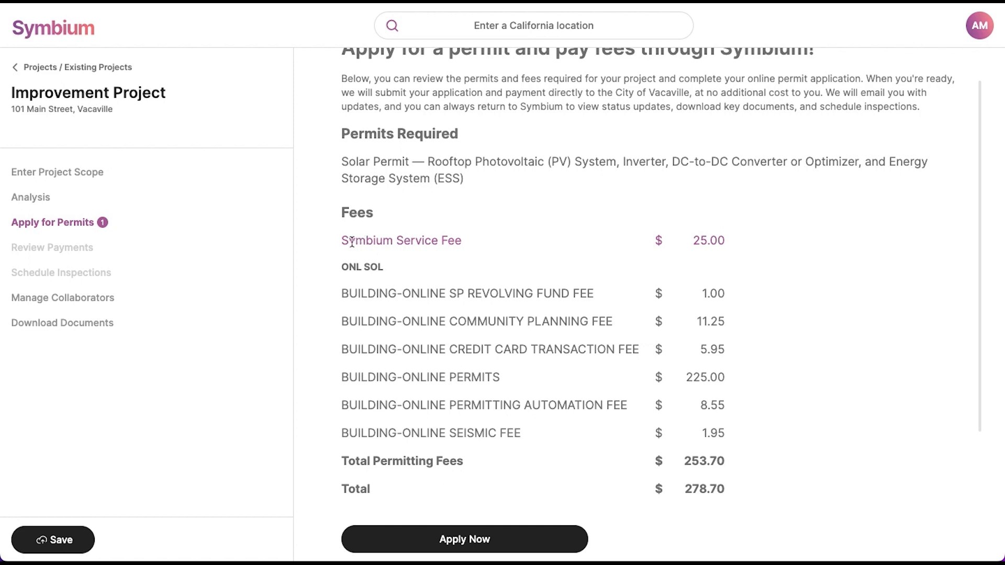
drag(352, 242, 459, 241)
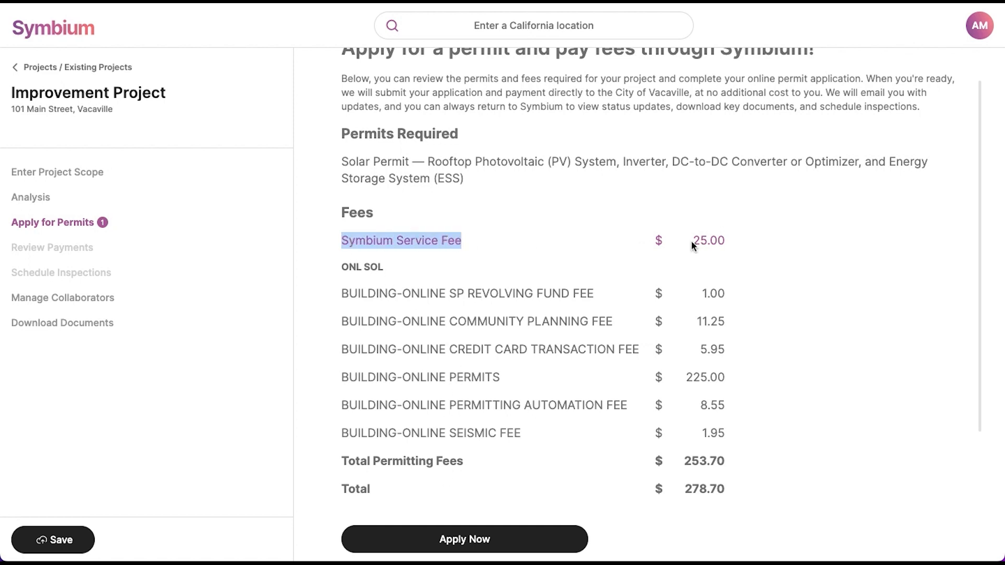
scroll(691, 240, down, 3)
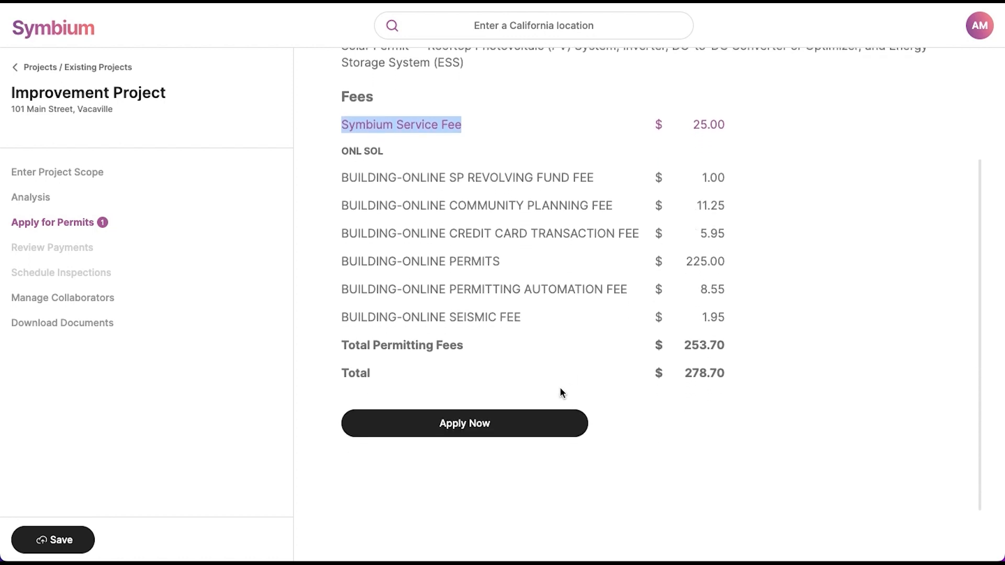
Step: Start the permit application and save the project as Improvement Project 200
click(535, 424)
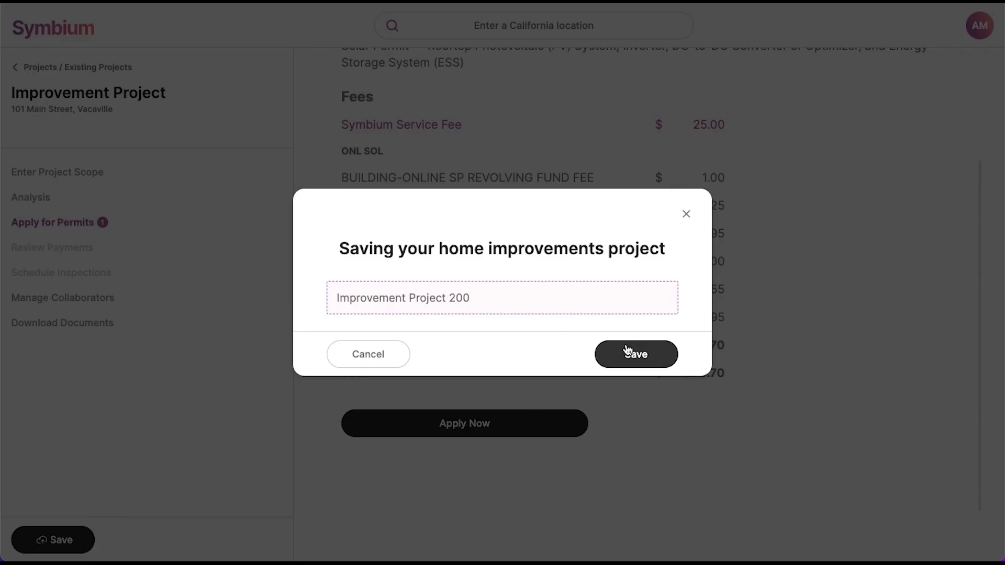
click(628, 350)
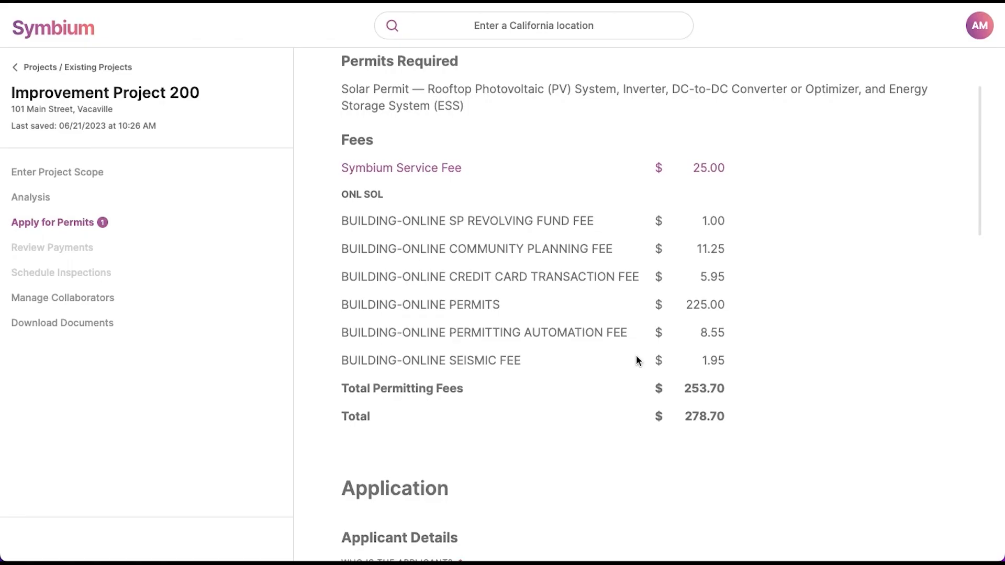
scroll(637, 359, down, 8)
Step: Add a new property owner with their name, street address, San Francisco, CA and ZIP code
click(411, 308)
text(Joe)
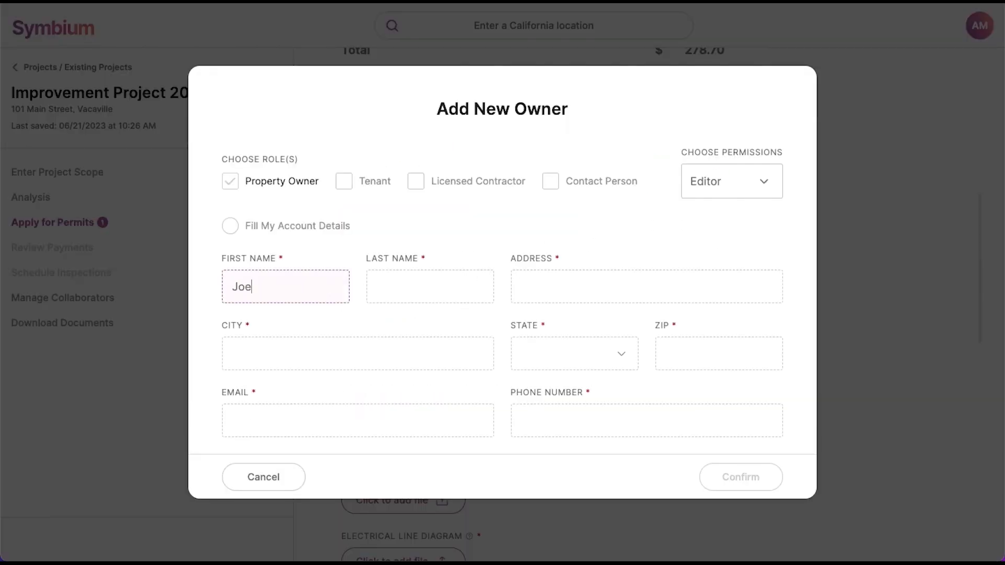
key(Tab)
text(Homeowner)
key(Tab)
text(1 Main St)
key(Tab)
text(San F)
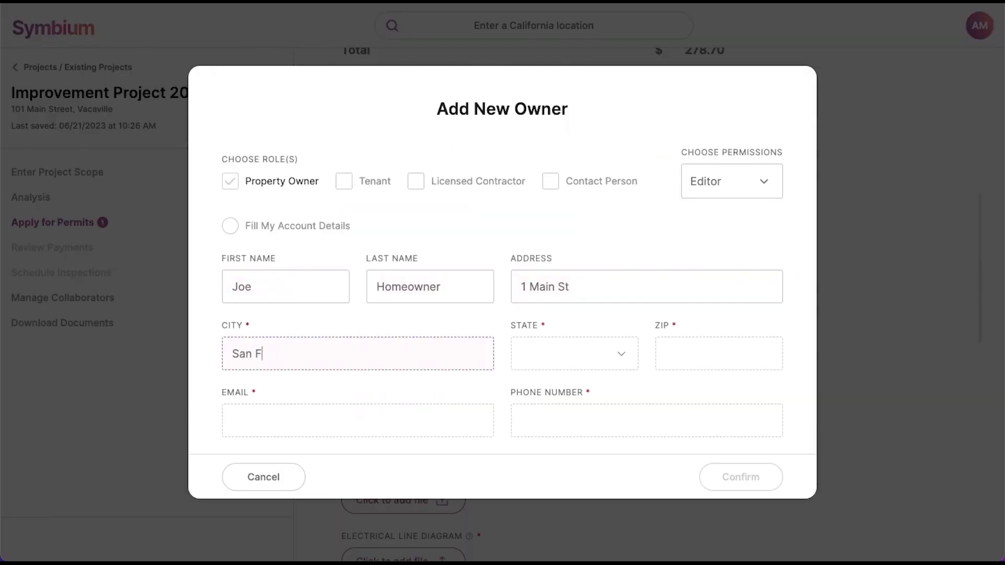
text(rancisco)
key(Tab)
text(CA)
key(Tab)
text(94105)
Step: Enter the owner's e-mail address and phone number and confirm the new owner
click(251, 411)
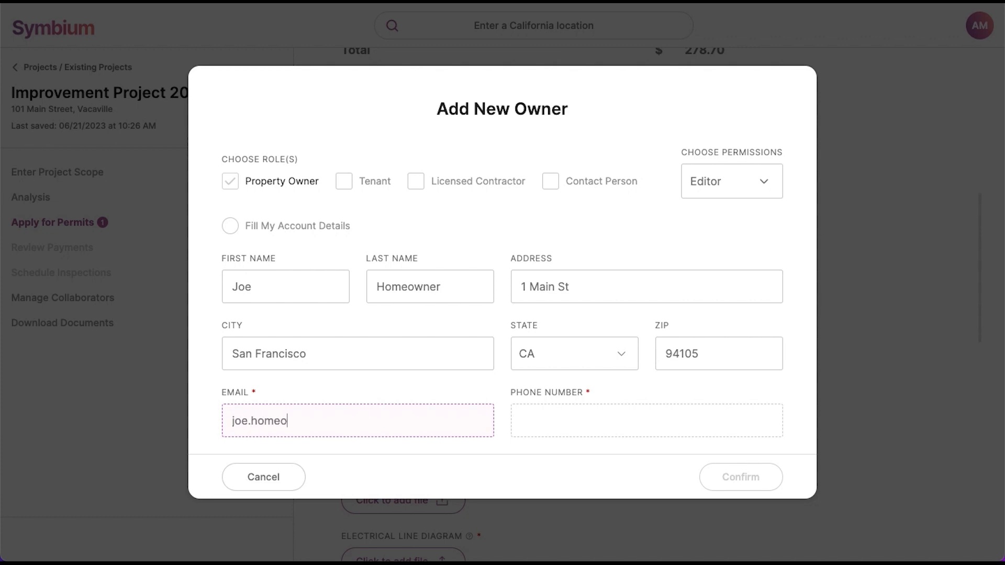
key(Tab)
text(6501112222)
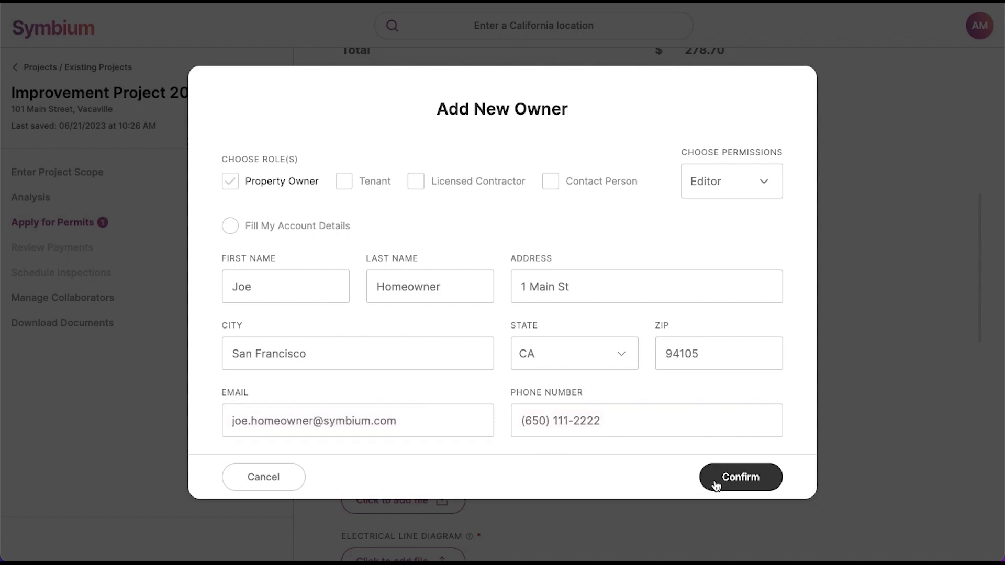
click(716, 486)
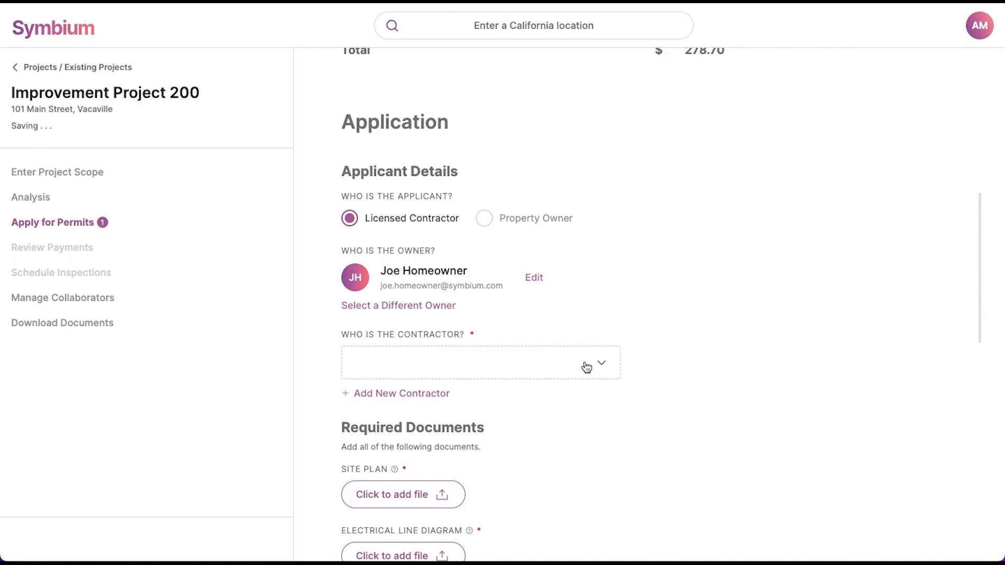
Step: Add a new contractor with their first and last name and contractor licence number
click(432, 418)
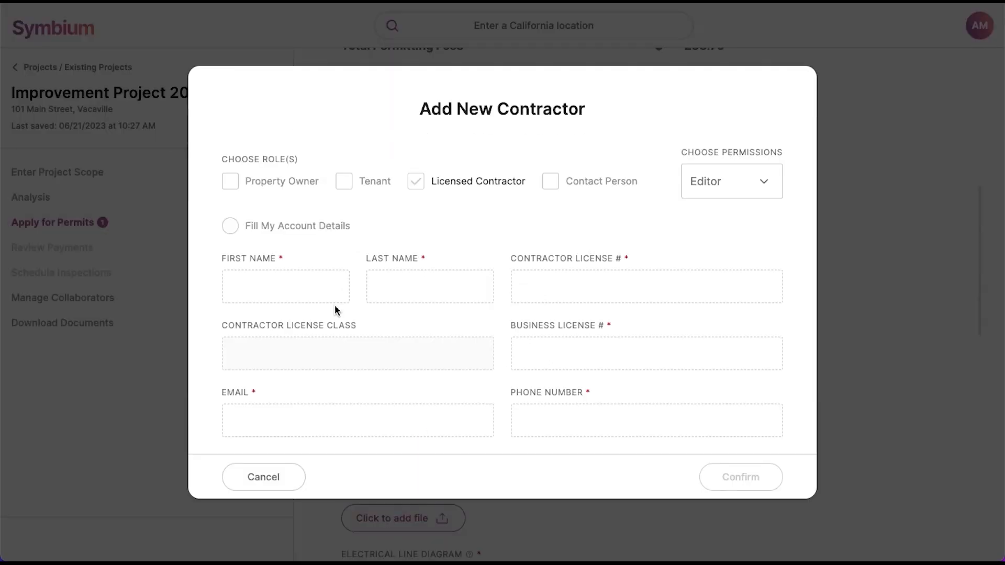
click(298, 290)
text(John)
key(Tab)
text(Smith)
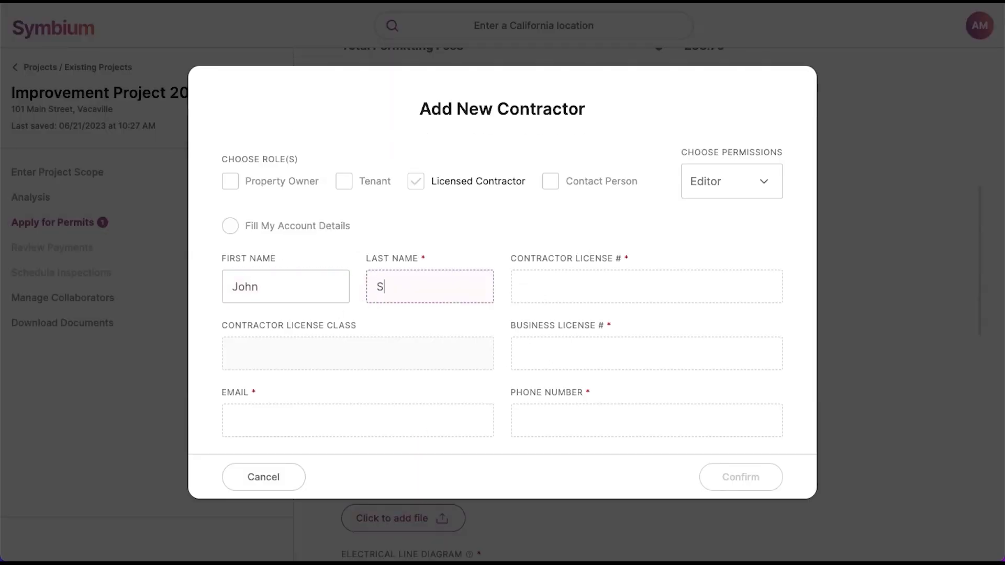
click(576, 285)
text(960376)
Step: Enter the contractor's business licence number, e-mail and phone, and confirm the contractor
click(571, 353)
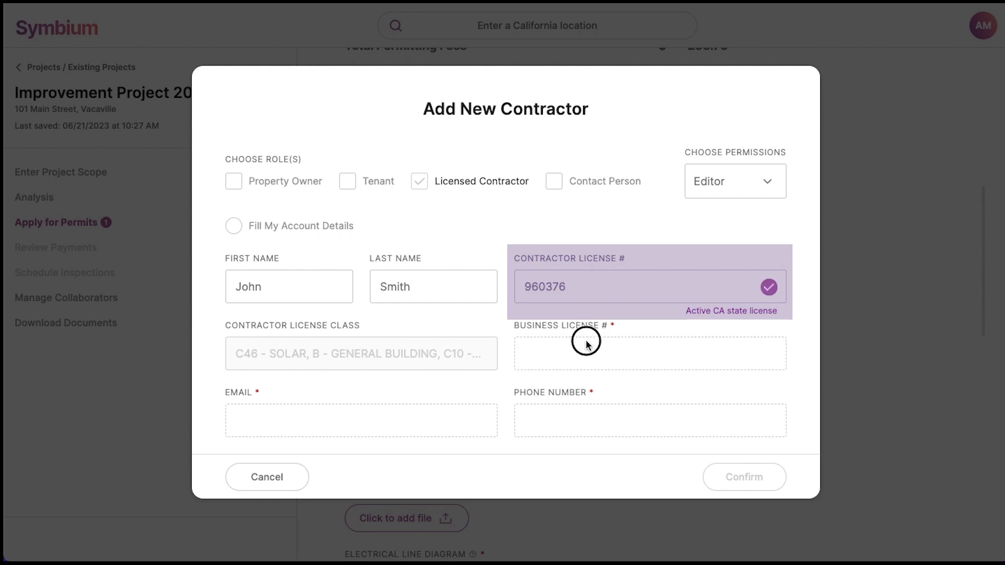
click(574, 352)
text(14742)
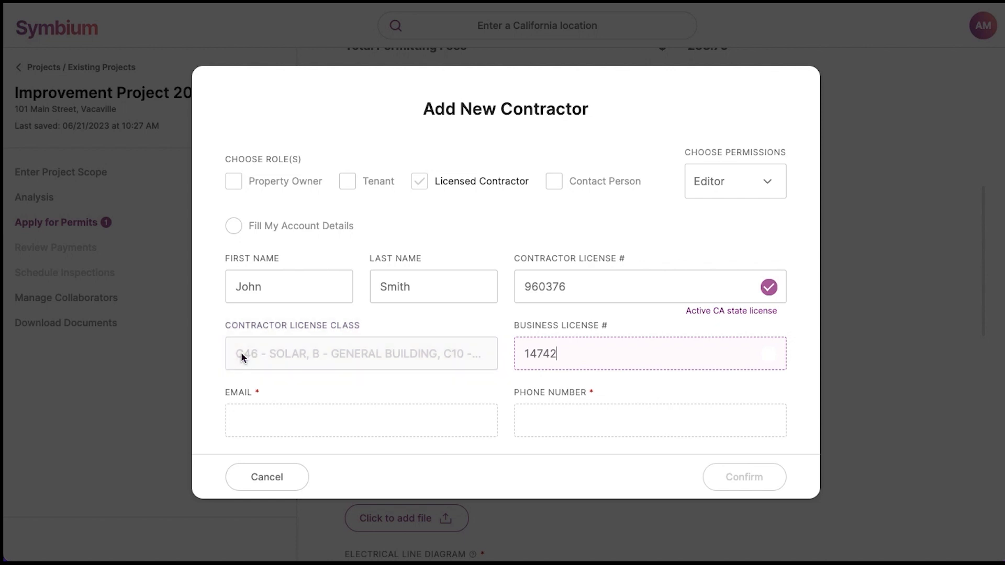
click(427, 413)
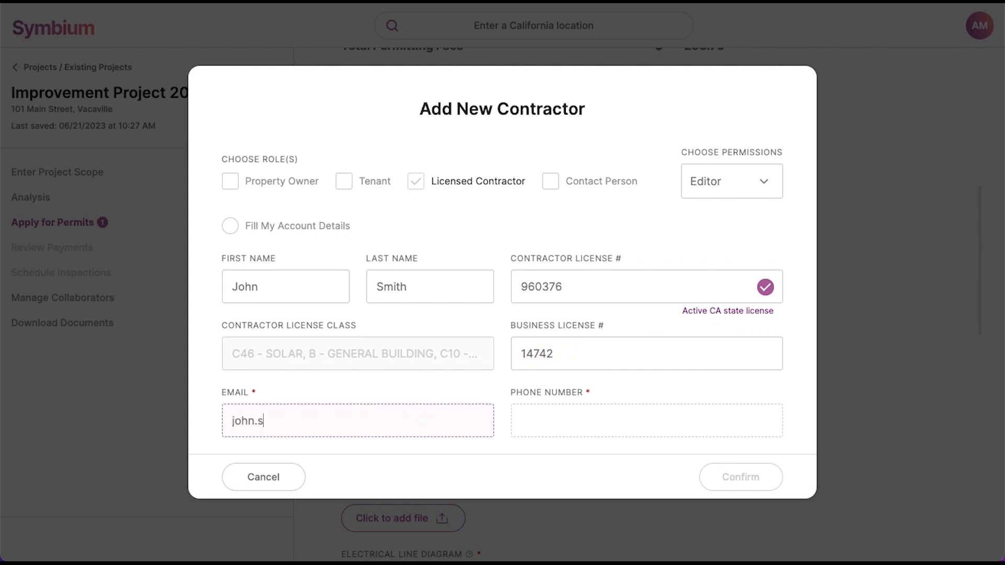
key(Tab)
text((650) 222-3333)
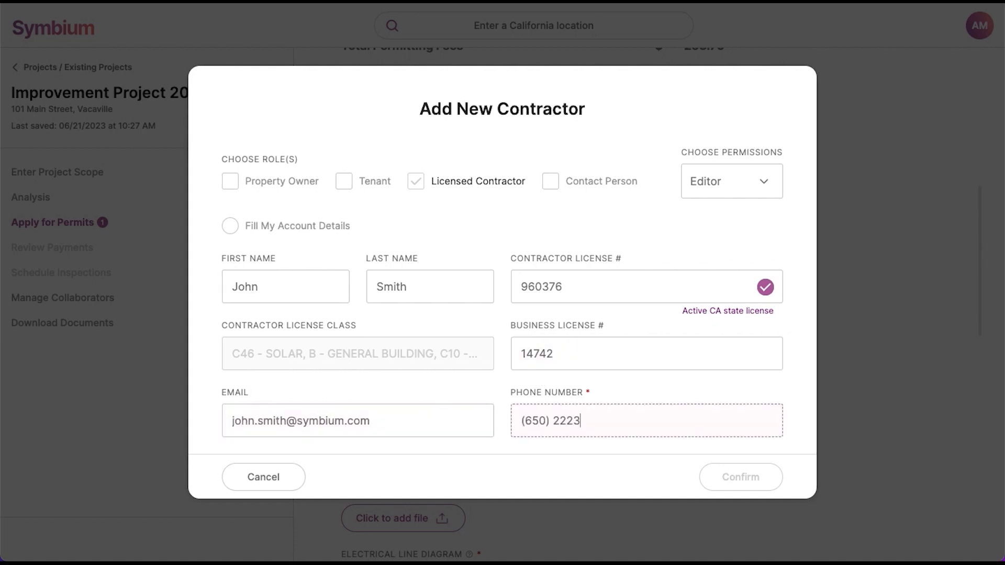
click(741, 483)
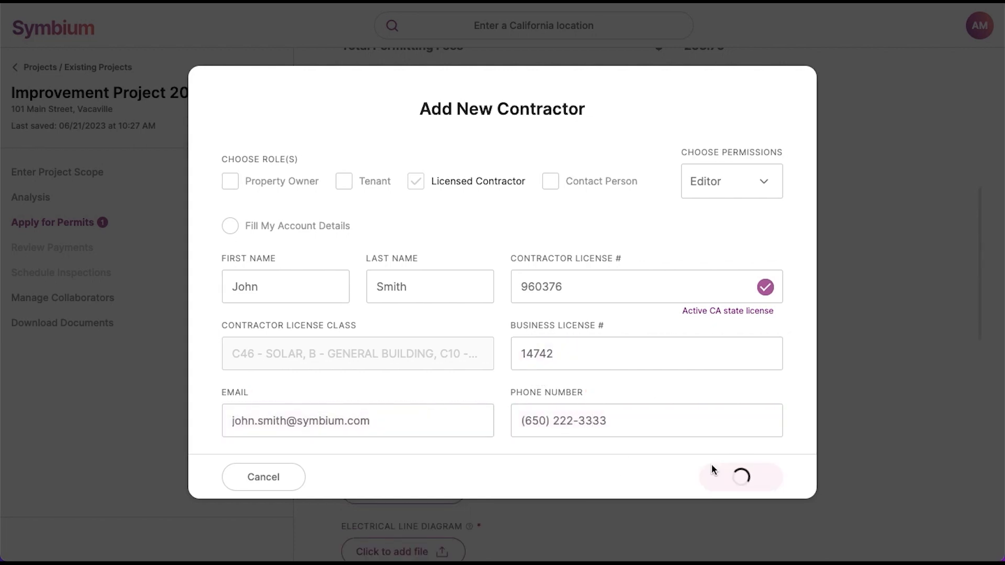
scroll(649, 511, down, 4)
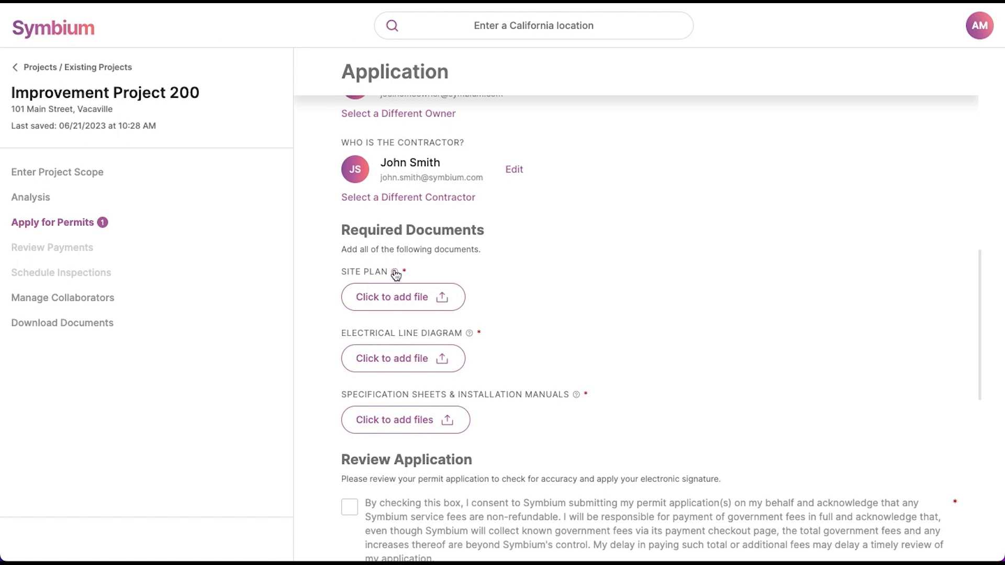
Step: Review the site plan requirements, then attach Site Plan.pdf as the site plan
click(394, 273)
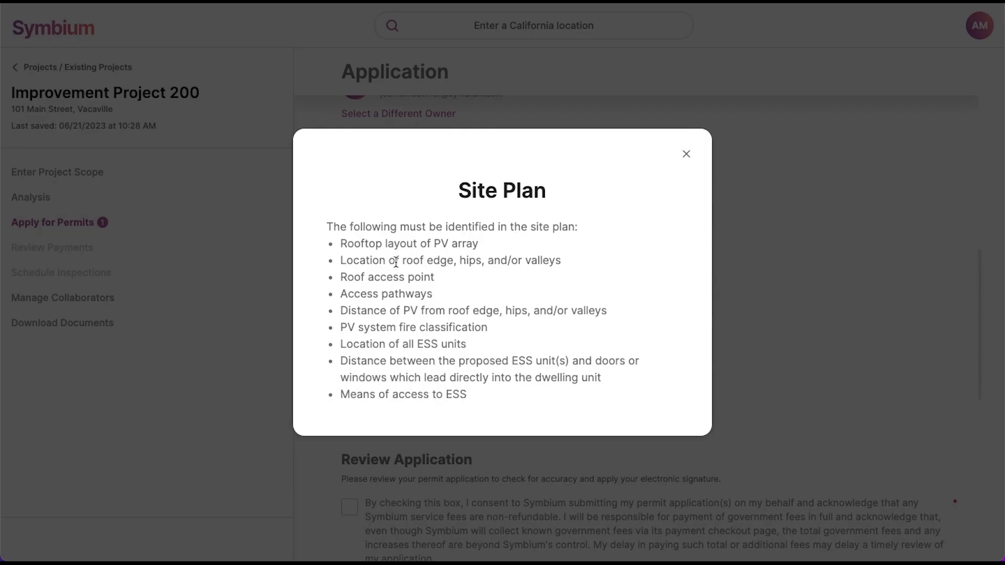
click(686, 154)
click(427, 303)
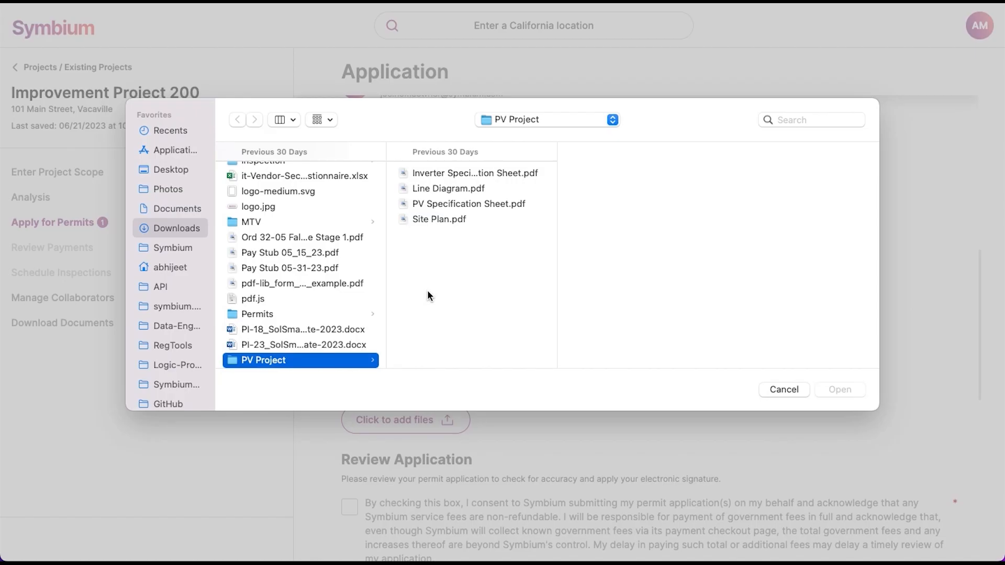
double_click(432, 218)
Step: Attach Line Diagram.pdf plus the Inverter and PV Specification Sheet PDFs
click(411, 359)
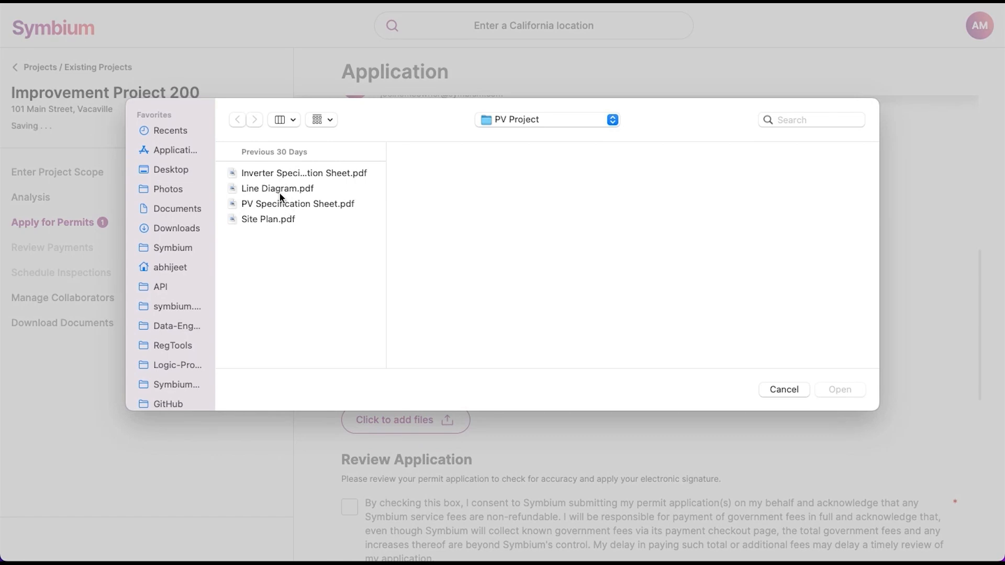
double_click(280, 189)
click(408, 422)
click(297, 203)
super+click(280, 174)
key(Return)
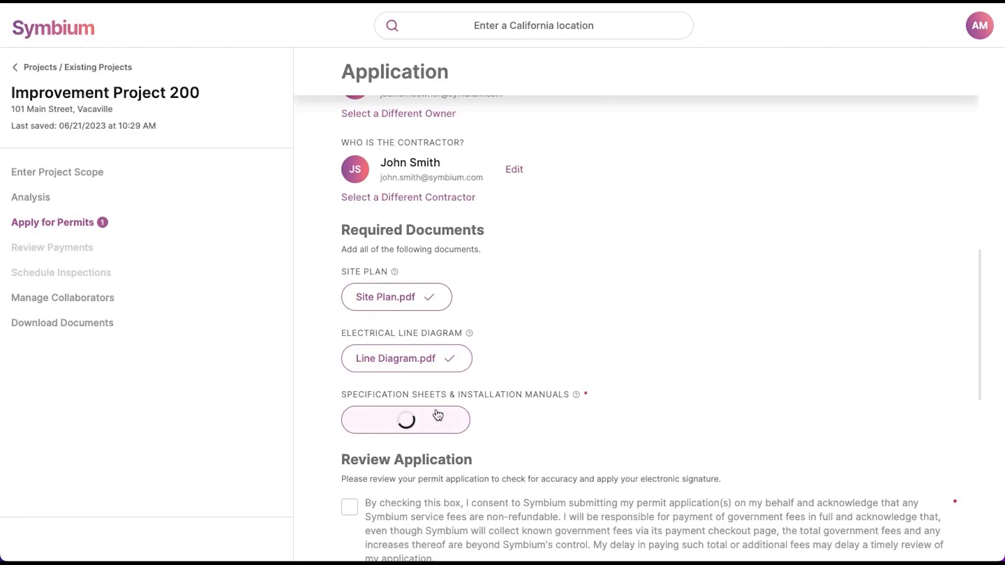
scroll(489, 463, down, 2)
Step: Accept the review, government authority and qualified-persons installation consent statements
click(420, 397)
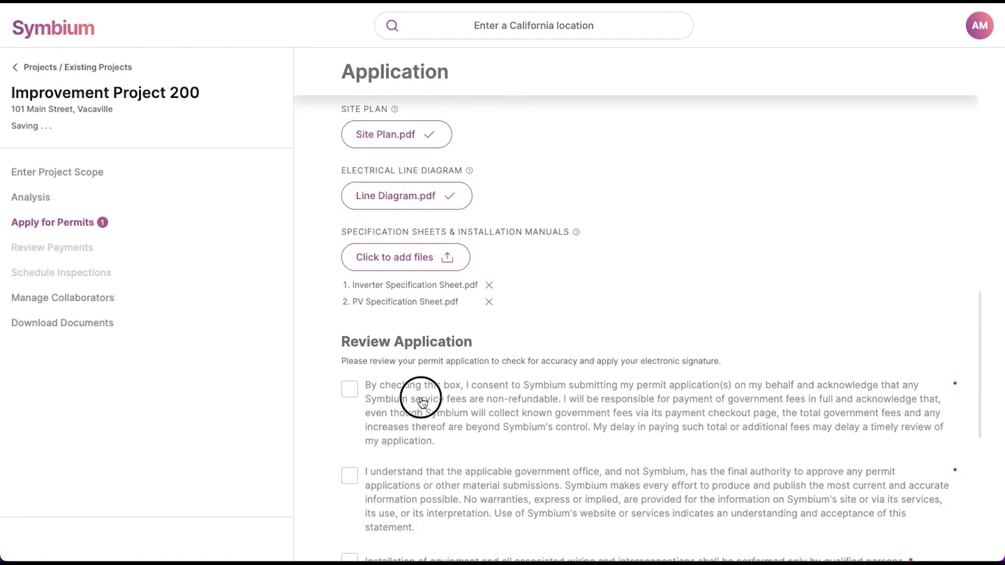
scroll(419, 414, down, 3)
click(407, 398)
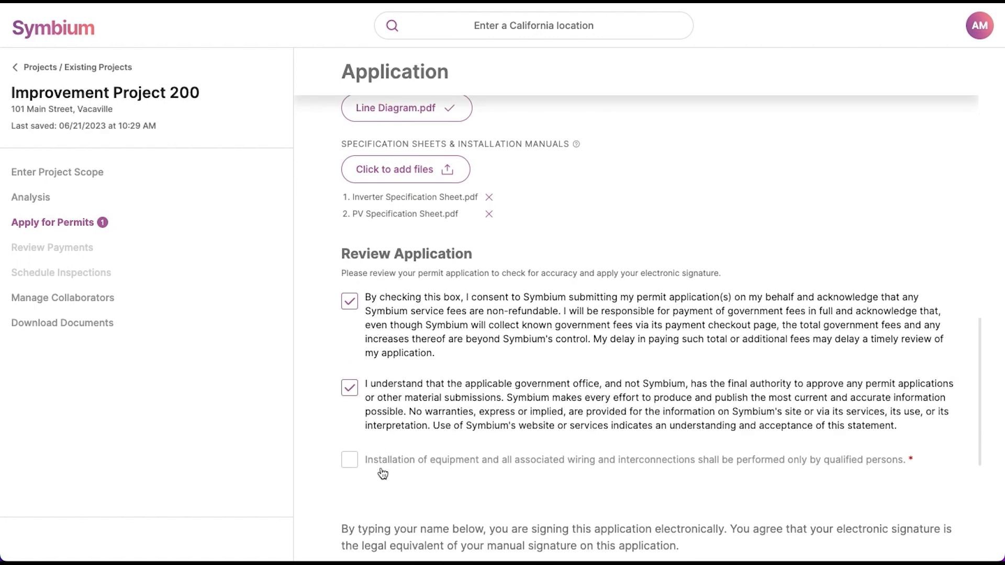
click(360, 461)
scroll(357, 454, down, 5)
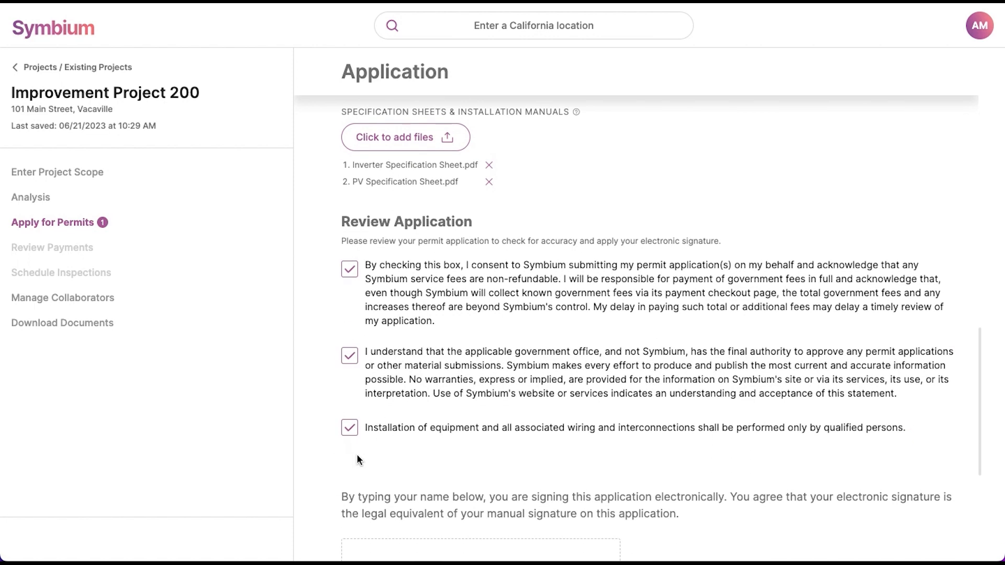
Step: Type the applicant's name as the electronic signature and confirm proceeding to payment
click(424, 415)
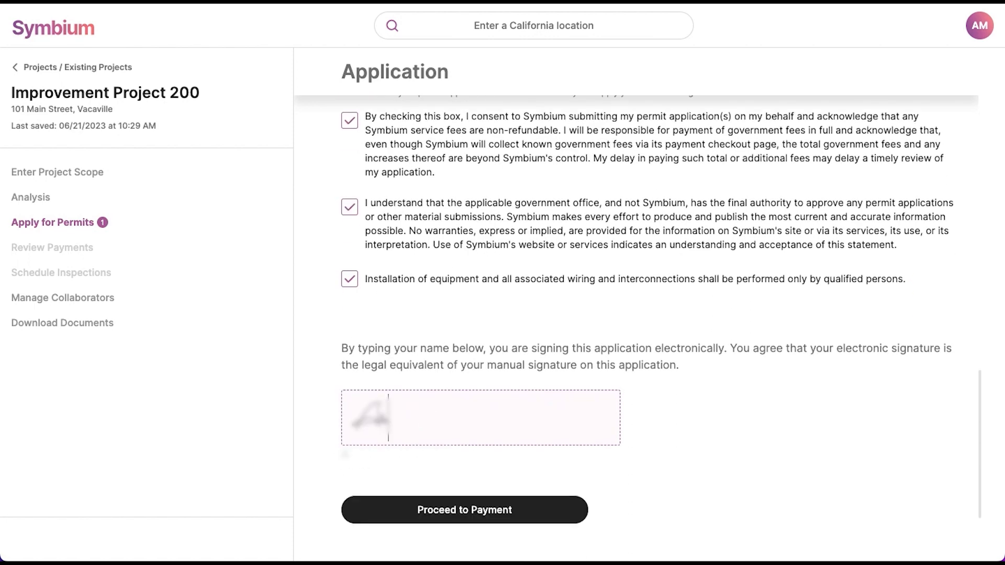
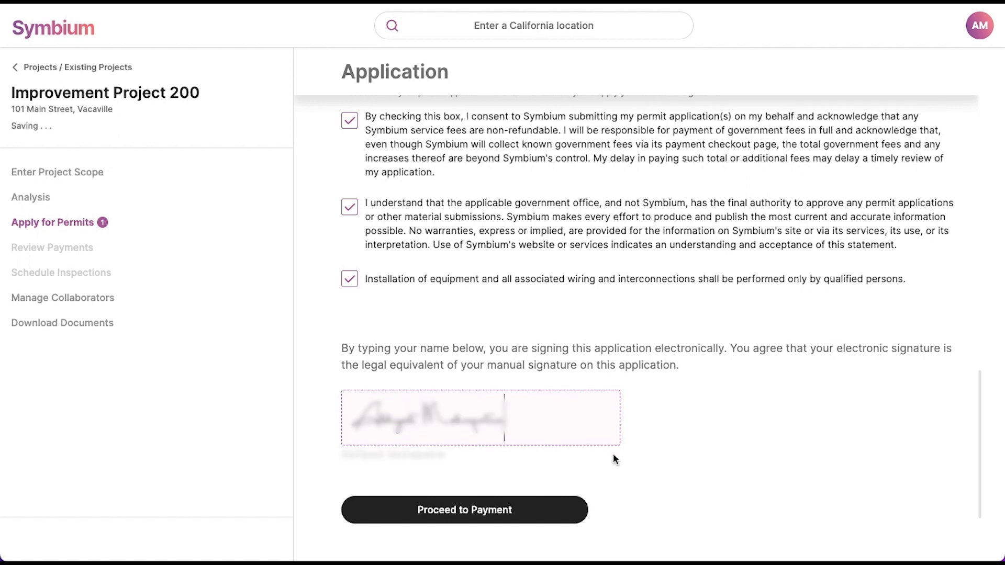
click(607, 451)
click(535, 508)
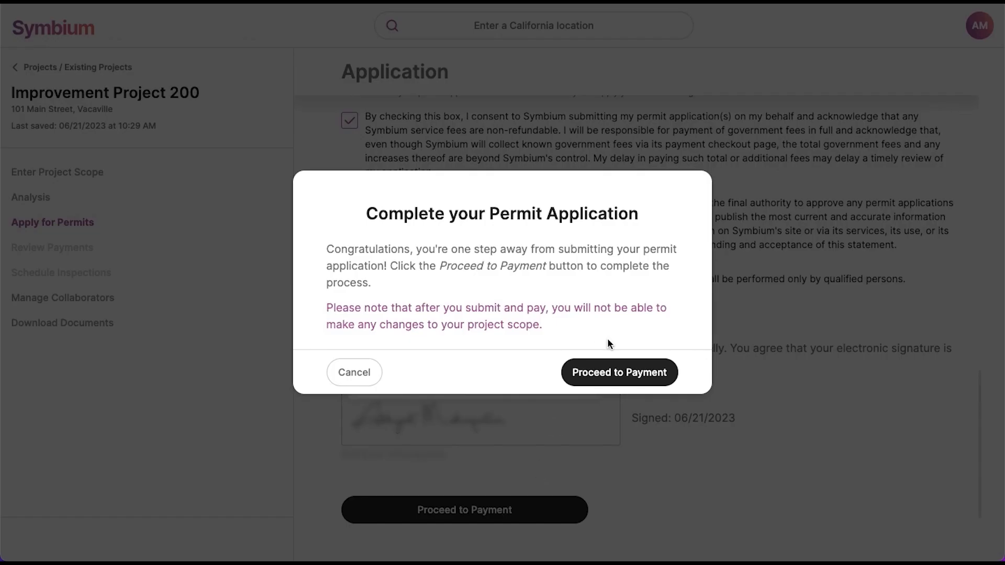
click(620, 371)
Step: Enter the card number, expiry, CVC and billing ZIP, then pay the $278.70 fees
text(4242424242424242)
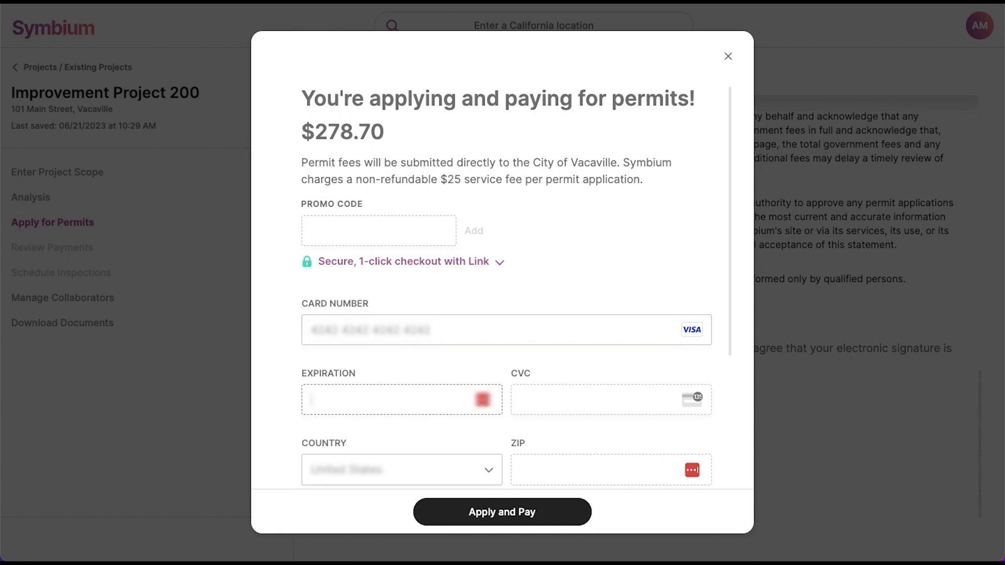
text(1133111)
key(Tab)
key(Tab)
text(94110)
click(651, 508)
click(533, 510)
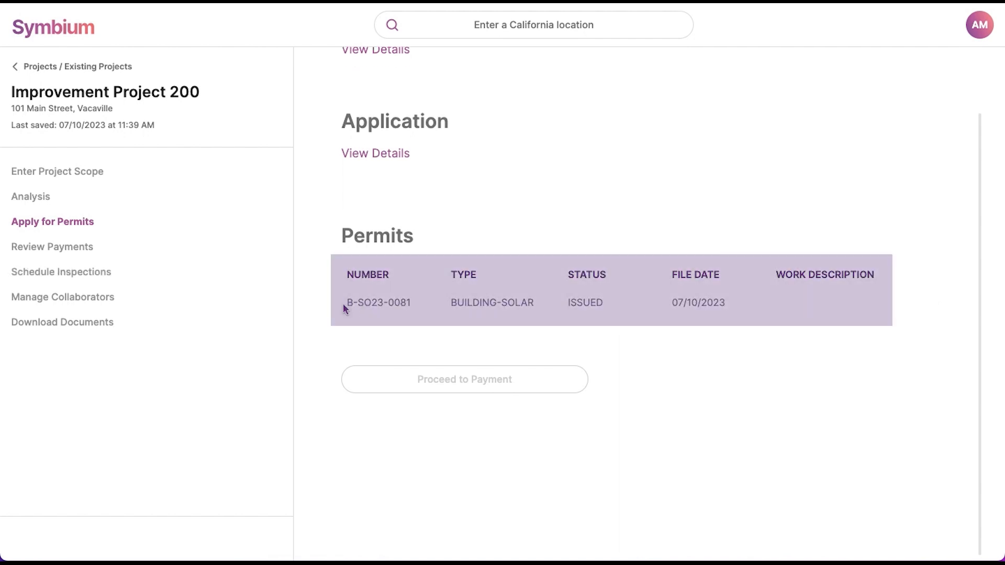
Step: Note the ISSUED permit status, then open and scroll through the Solar Permit Inspection Checklist PDF
drag(568, 303, 602, 301)
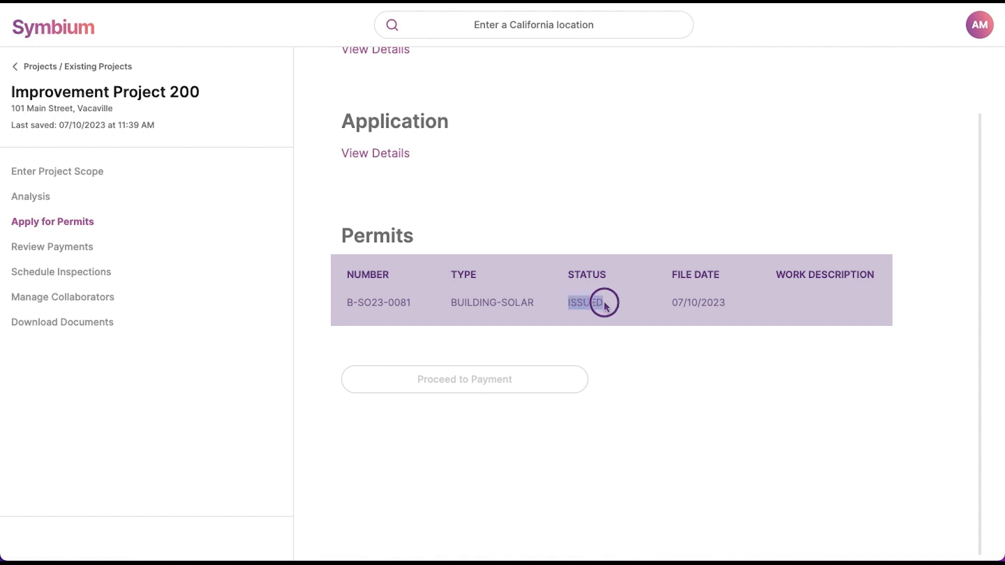
click(602, 322)
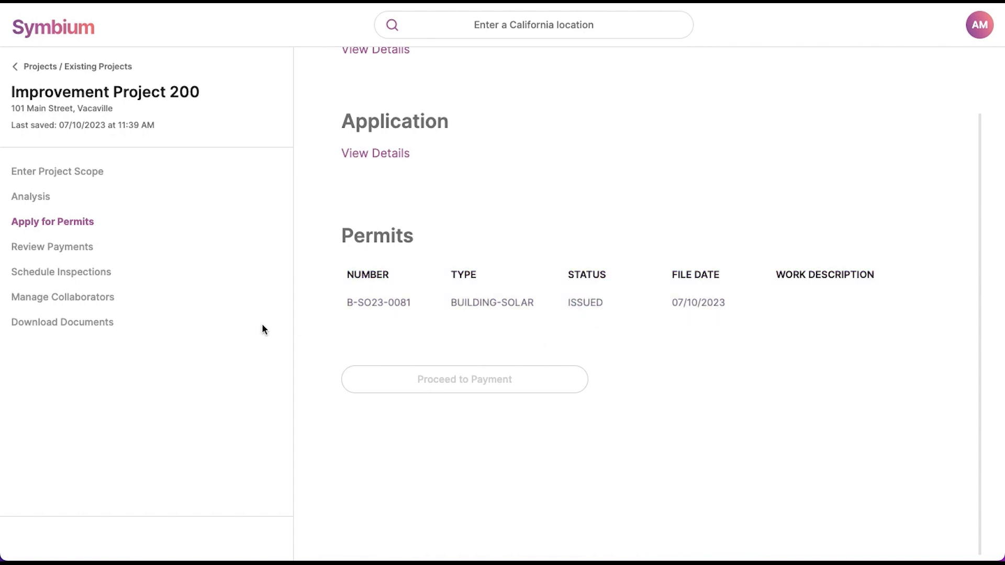
click(114, 327)
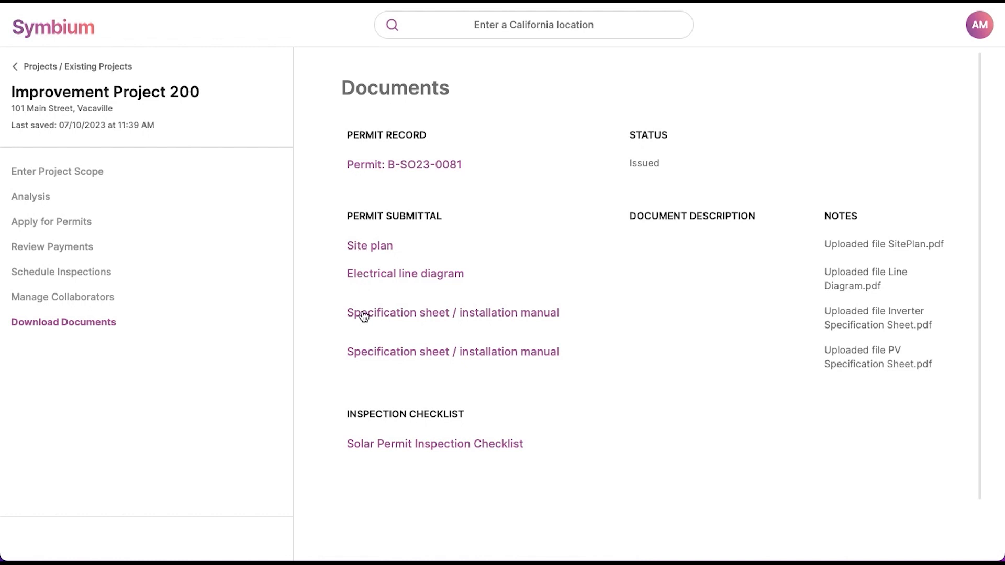
click(381, 444)
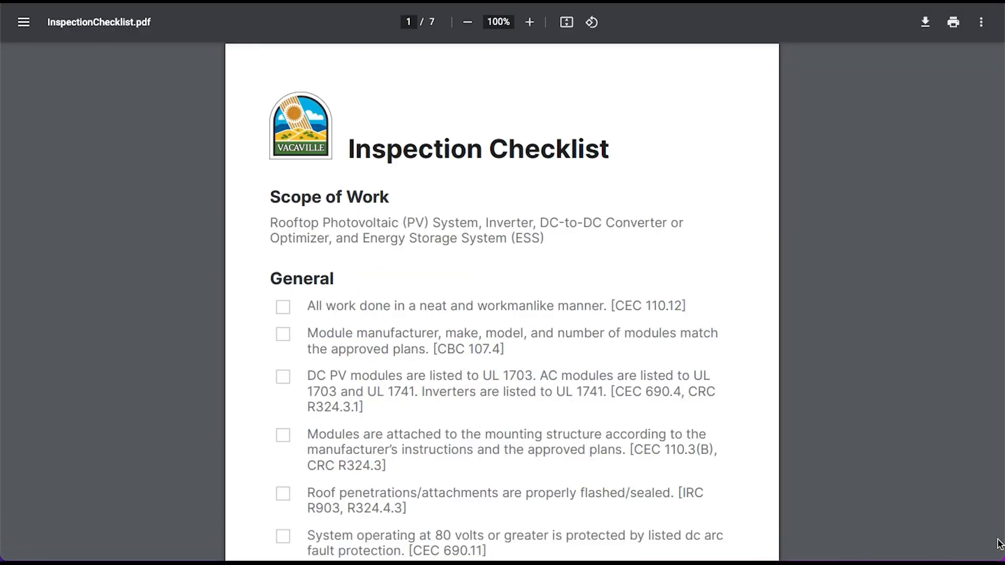
scroll(570, 414, down, 3)
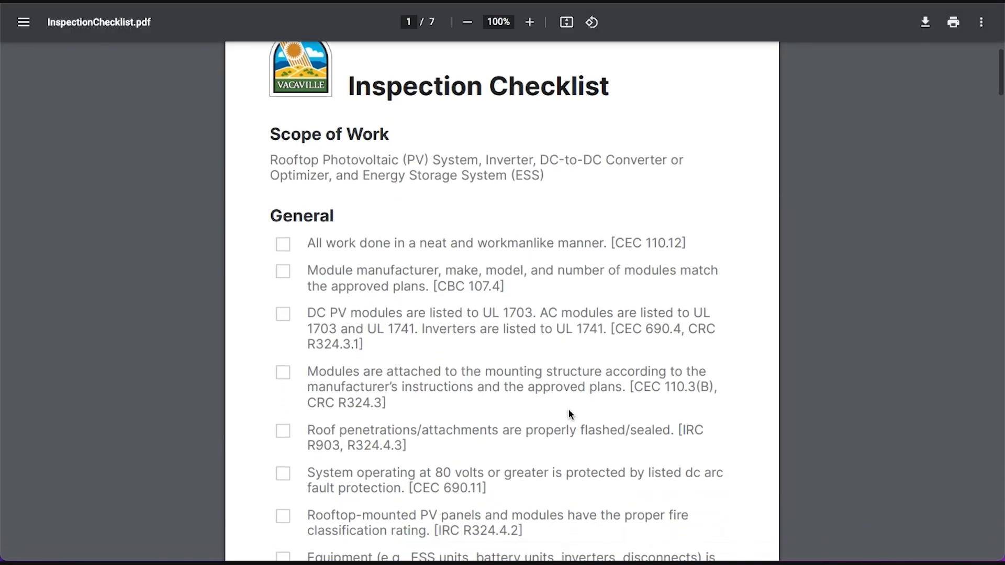
scroll(569, 413, down, 10)
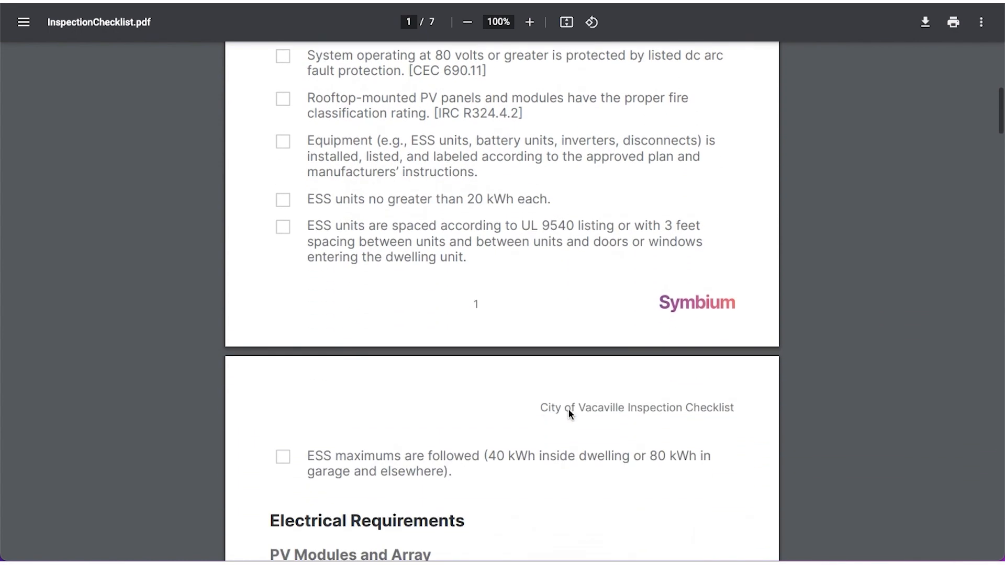
scroll(569, 415, down, 2)
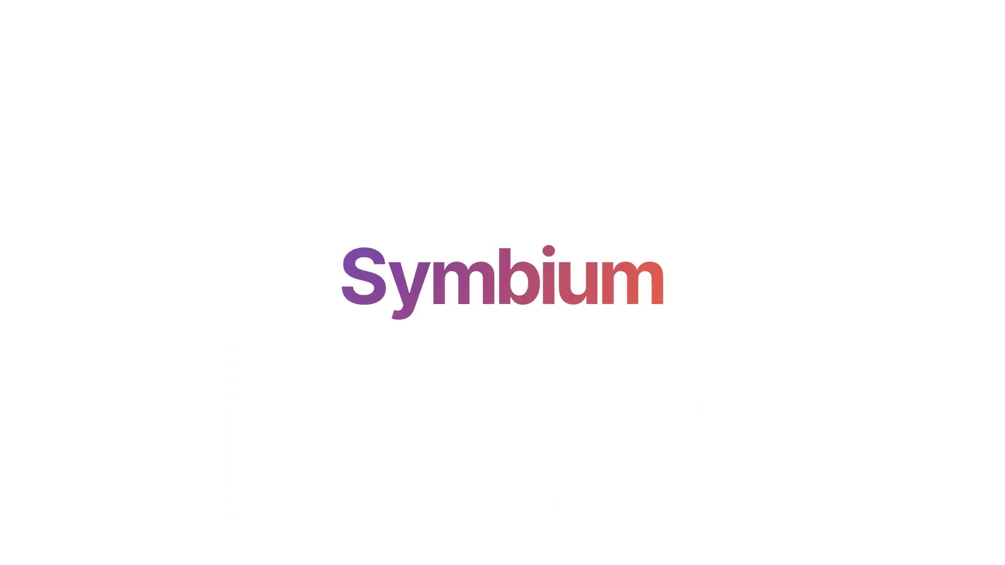